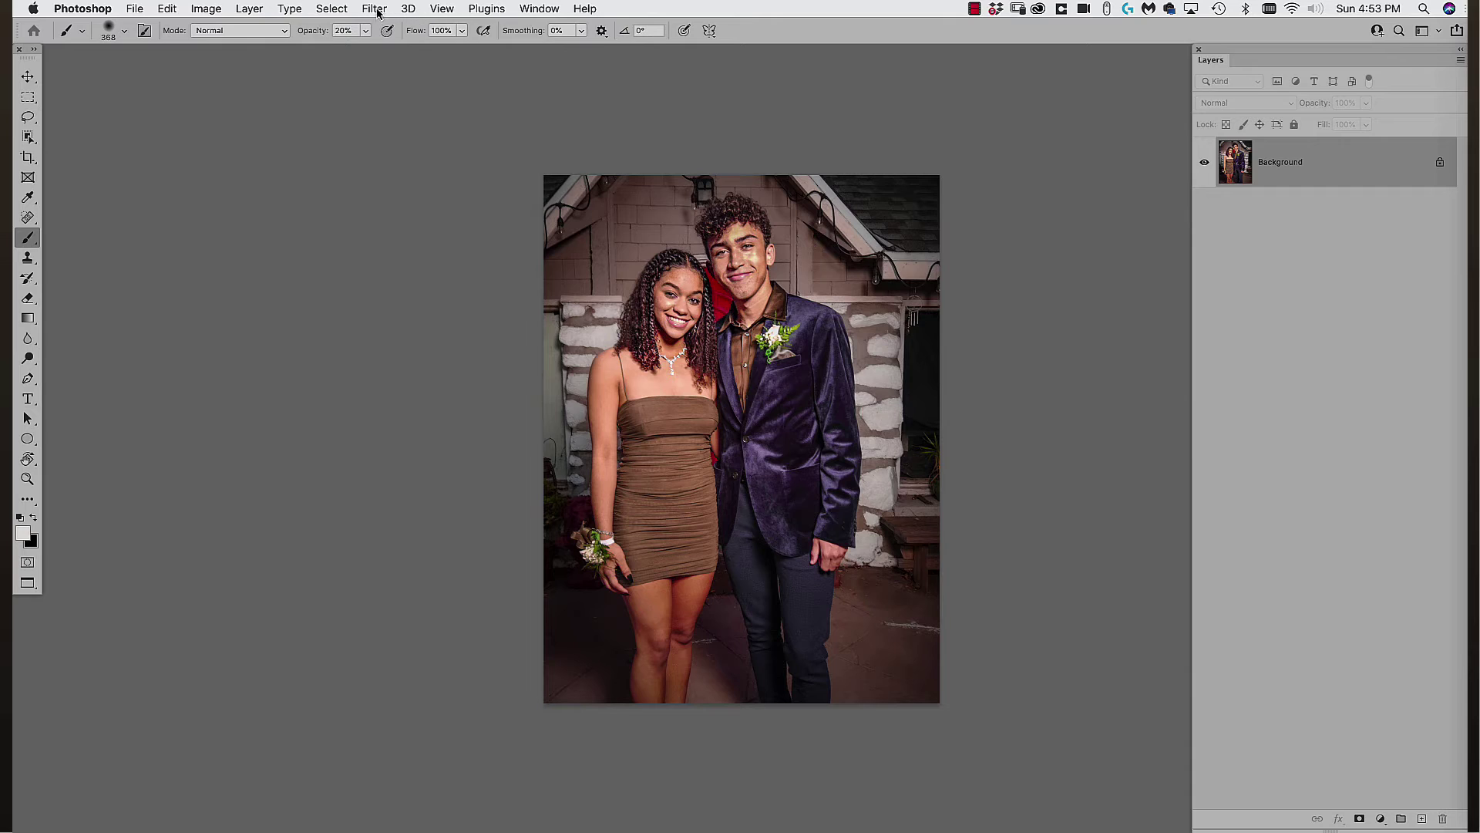
Reopen Neural Filters from the Filter menu and enable Depth Blur
left_click(375, 11)
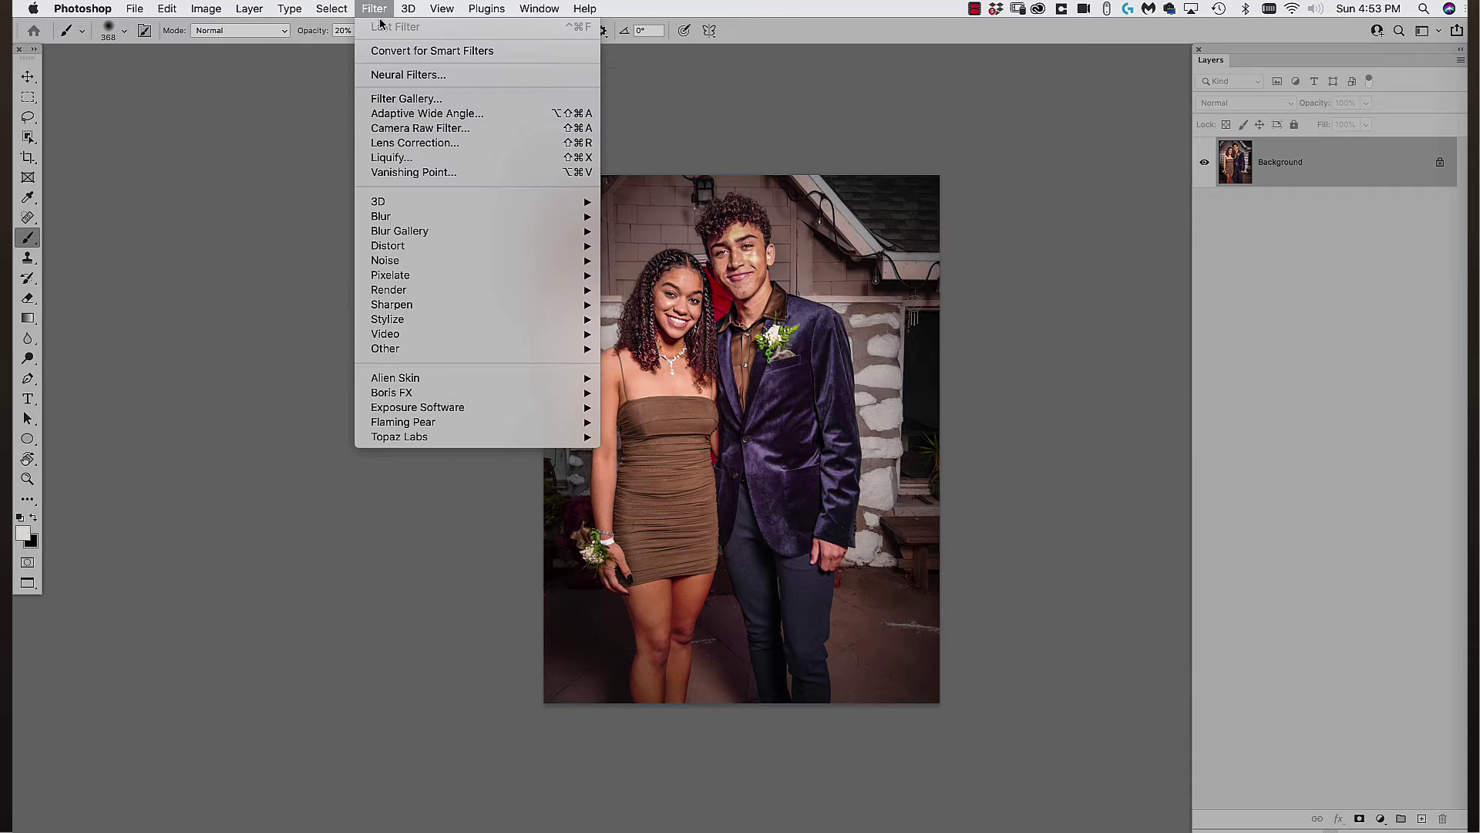
left_click(479, 78)
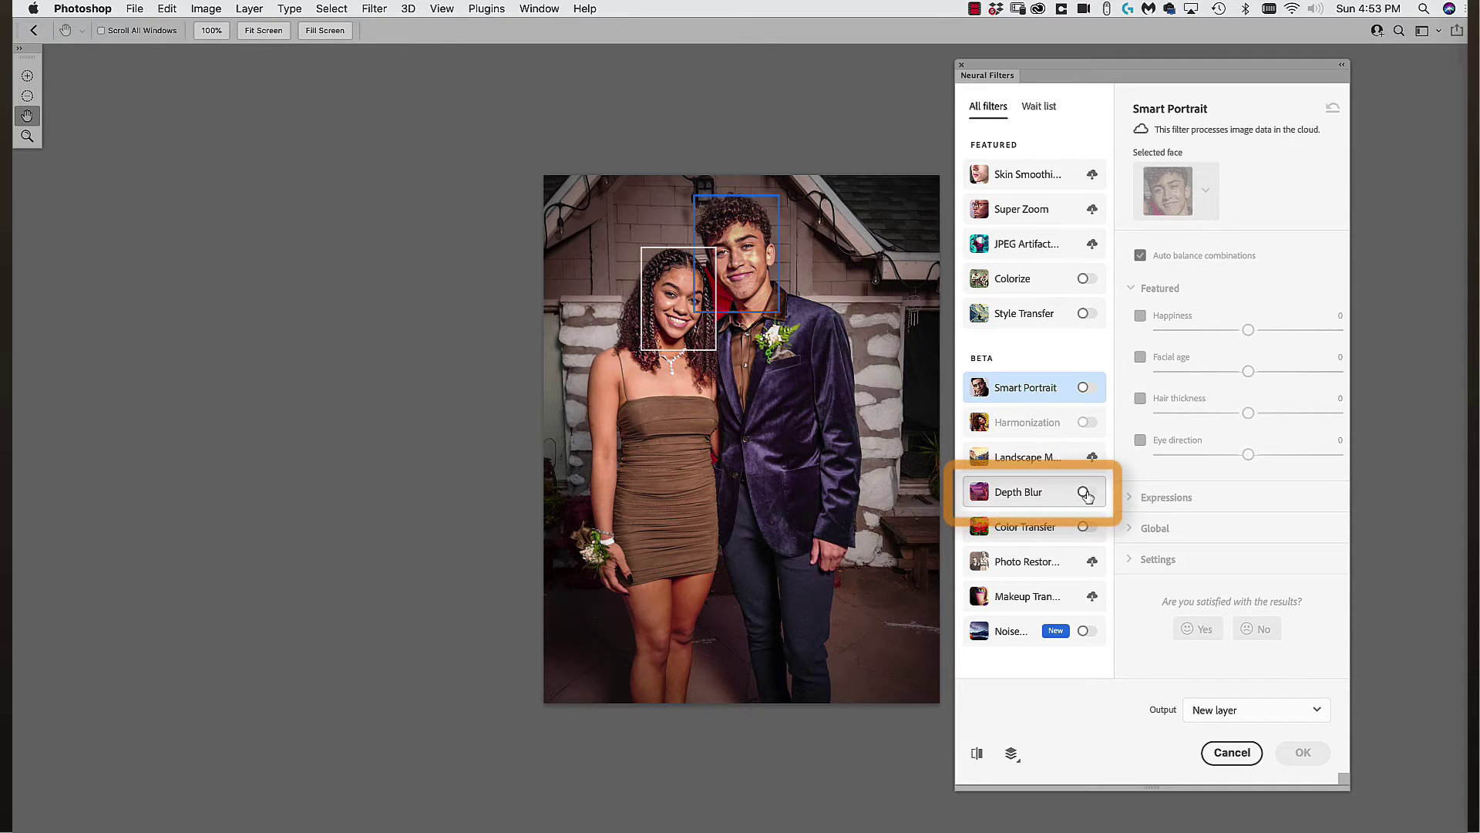
left_click(1084, 493)
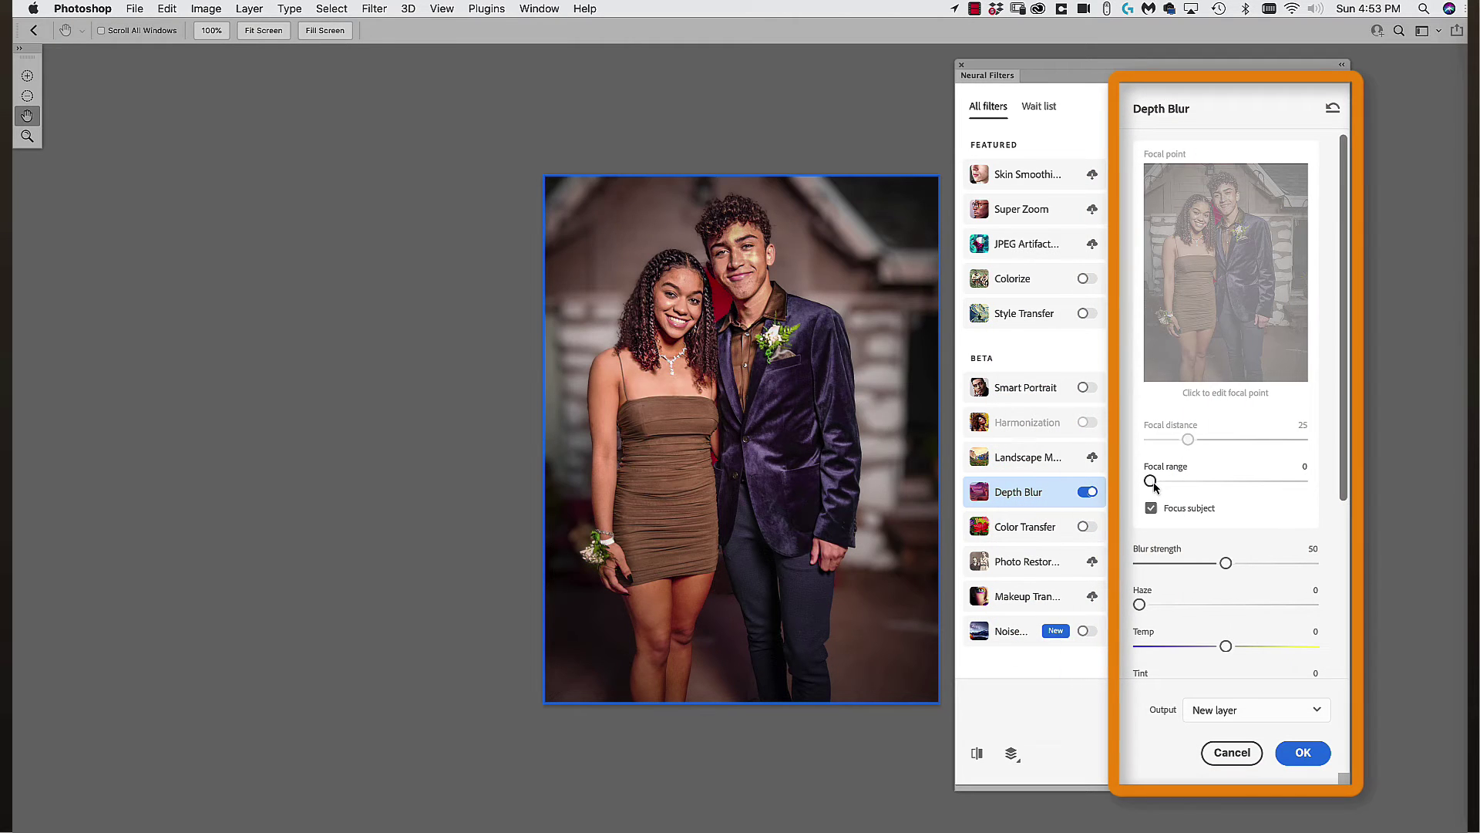
Set Depth Blur Focal range to 18, Blur strength about 30, Haze 15 and Temp +5
left_click_drag(1152, 482, 1165, 481)
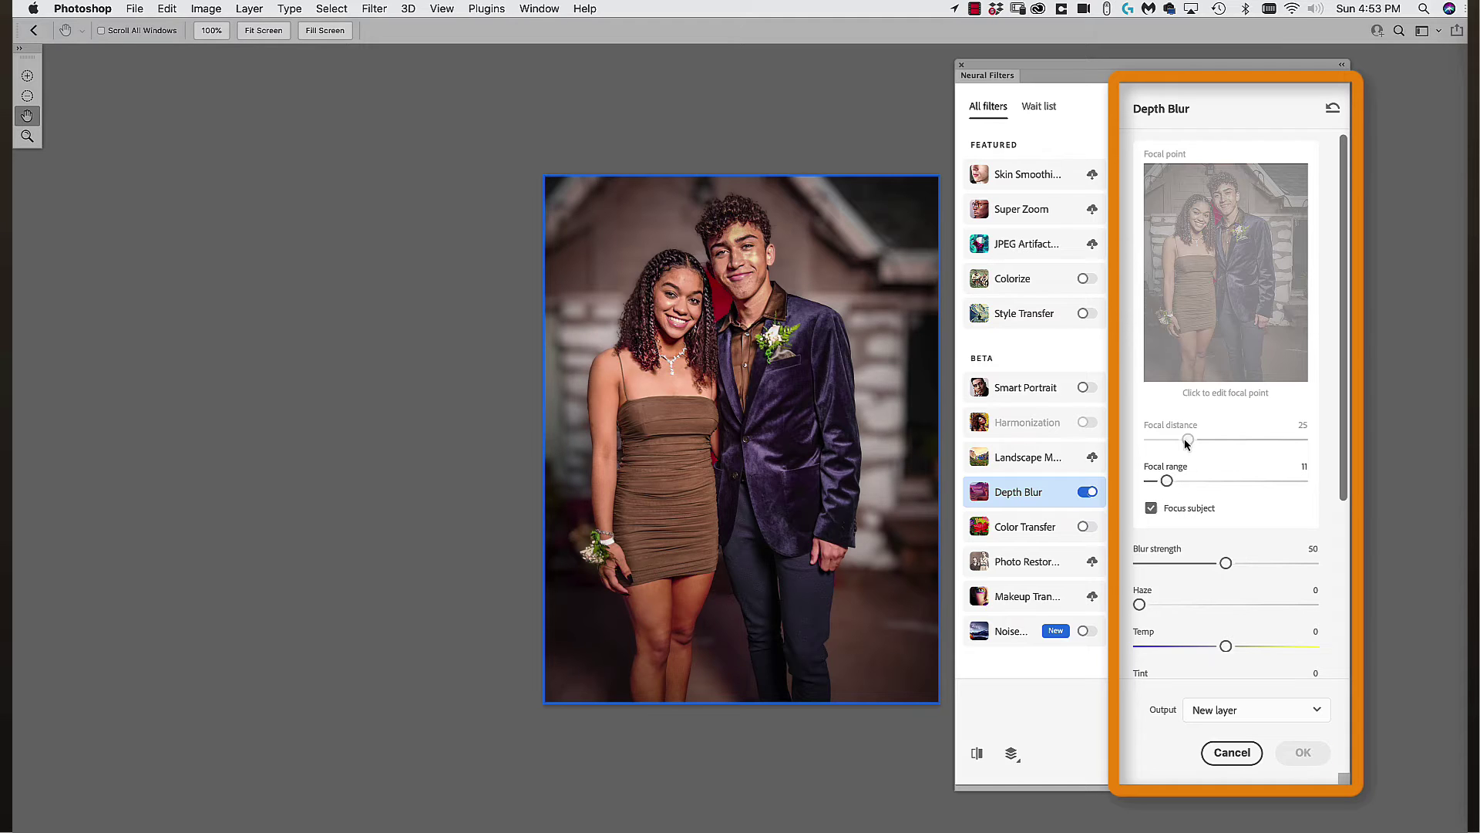
left_click_drag(1221, 565, 1191, 564)
left_click_drag(1140, 605, 1164, 604)
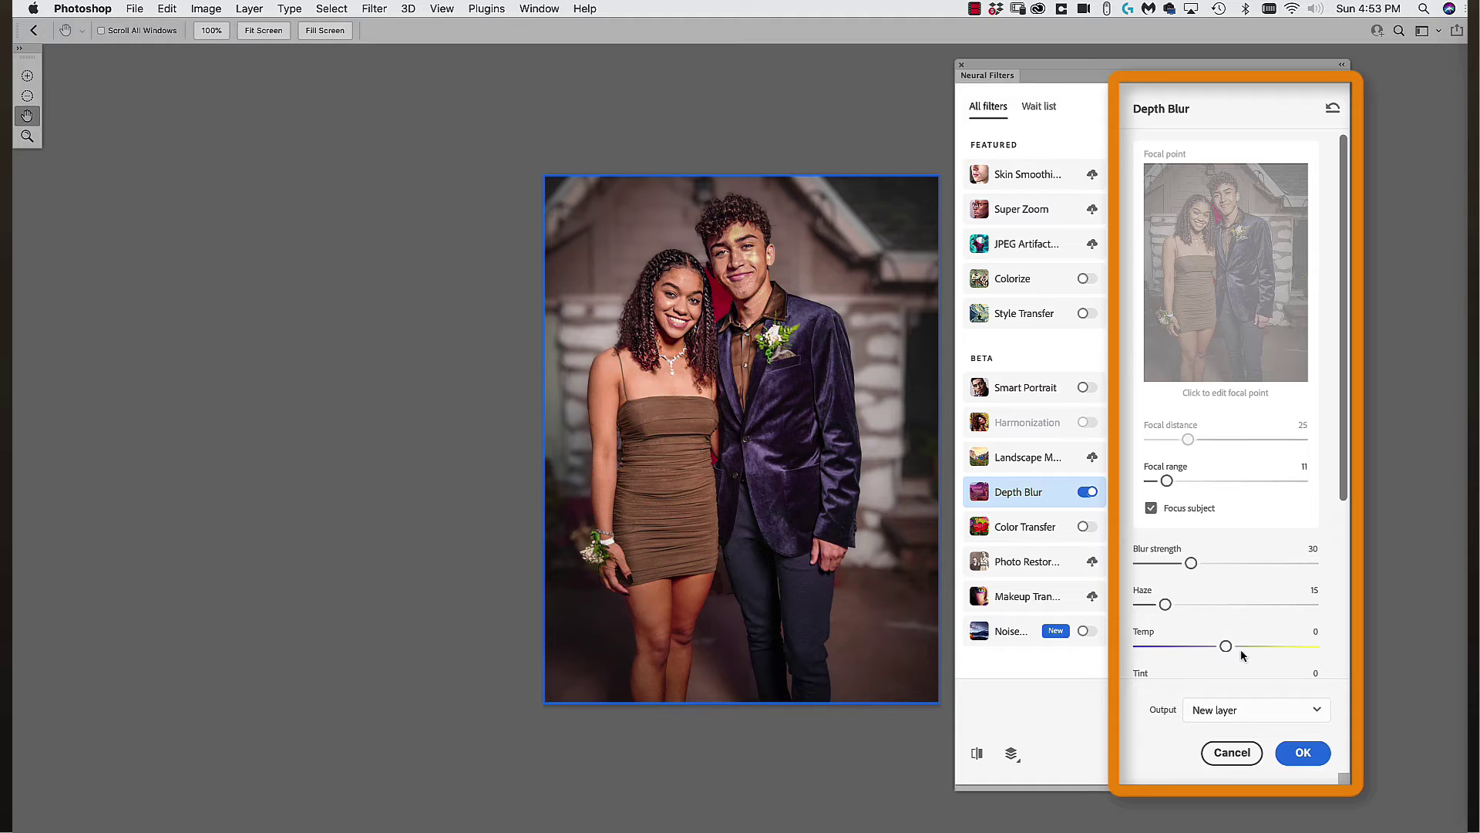
left_click_drag(1225, 646, 1264, 652)
mouse_move(1166, 480)
left_mouse_down()
mouse_move(1198, 481)
mouse_move(1178, 481)
left_mouse_up()
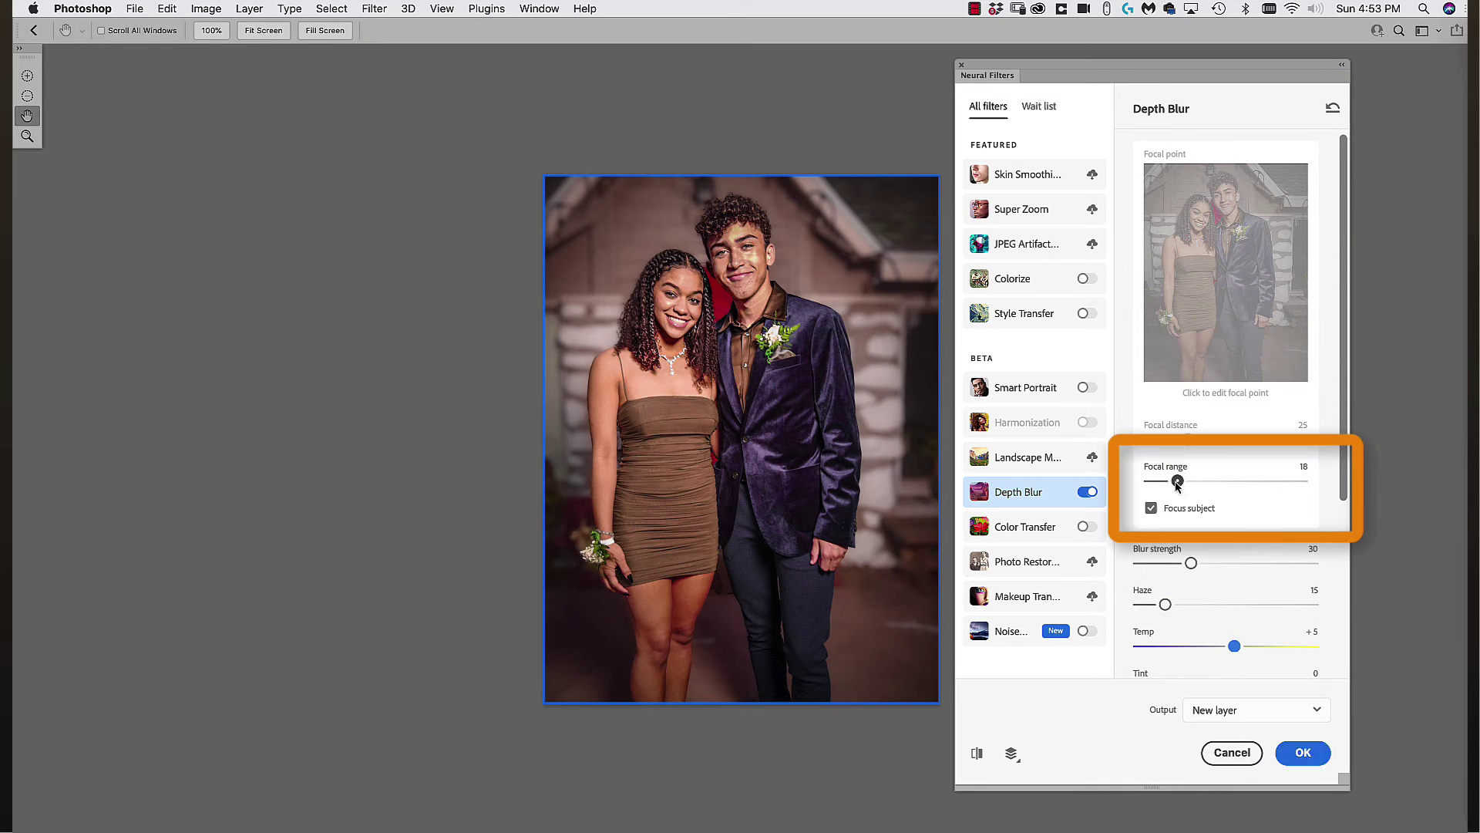
Uncheck Focus subject, set the focal point on the boy's face, and raise Blur strength to 32
left_click(1151, 510)
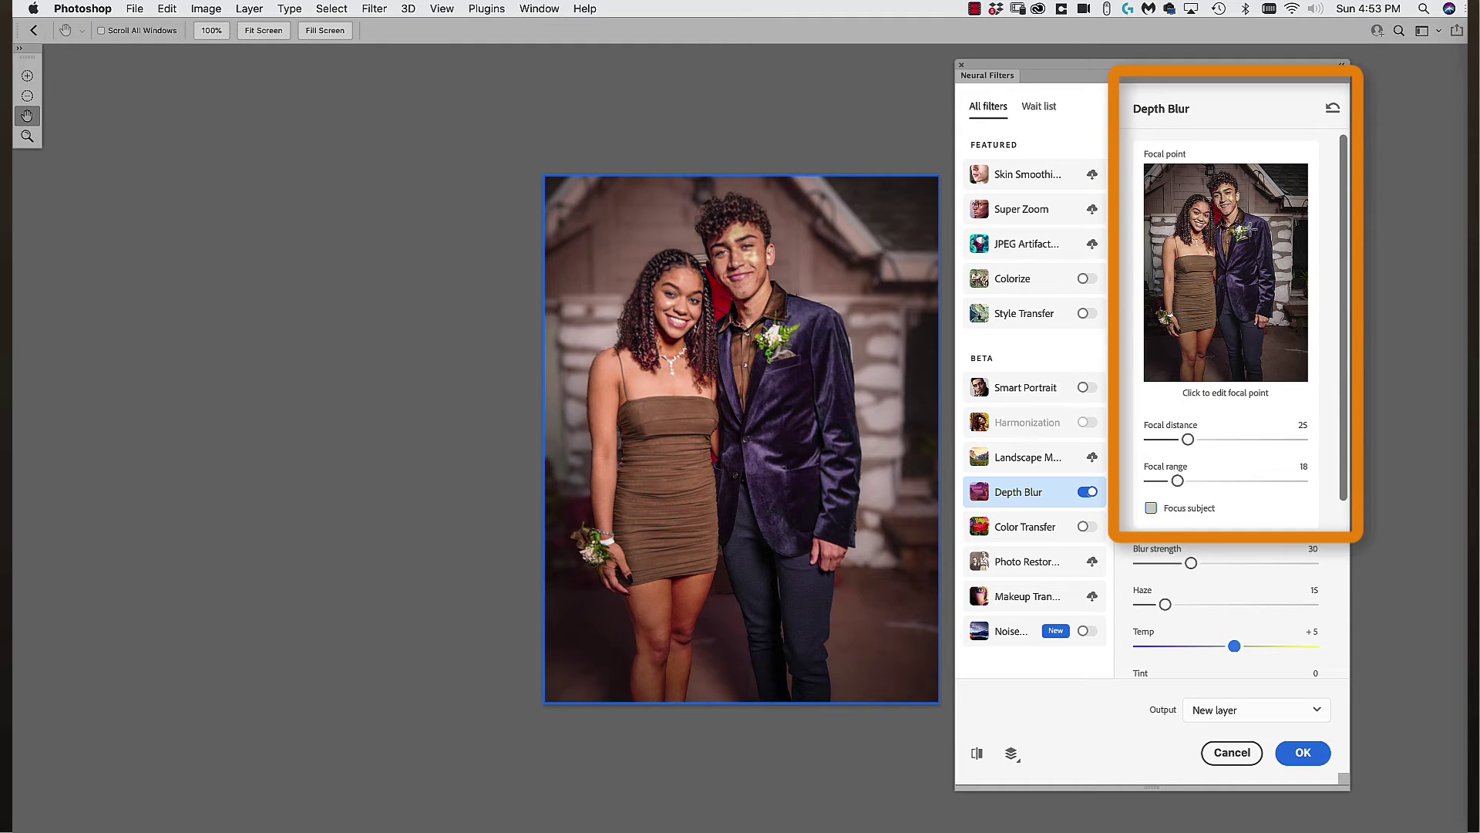
left_click(1197, 211)
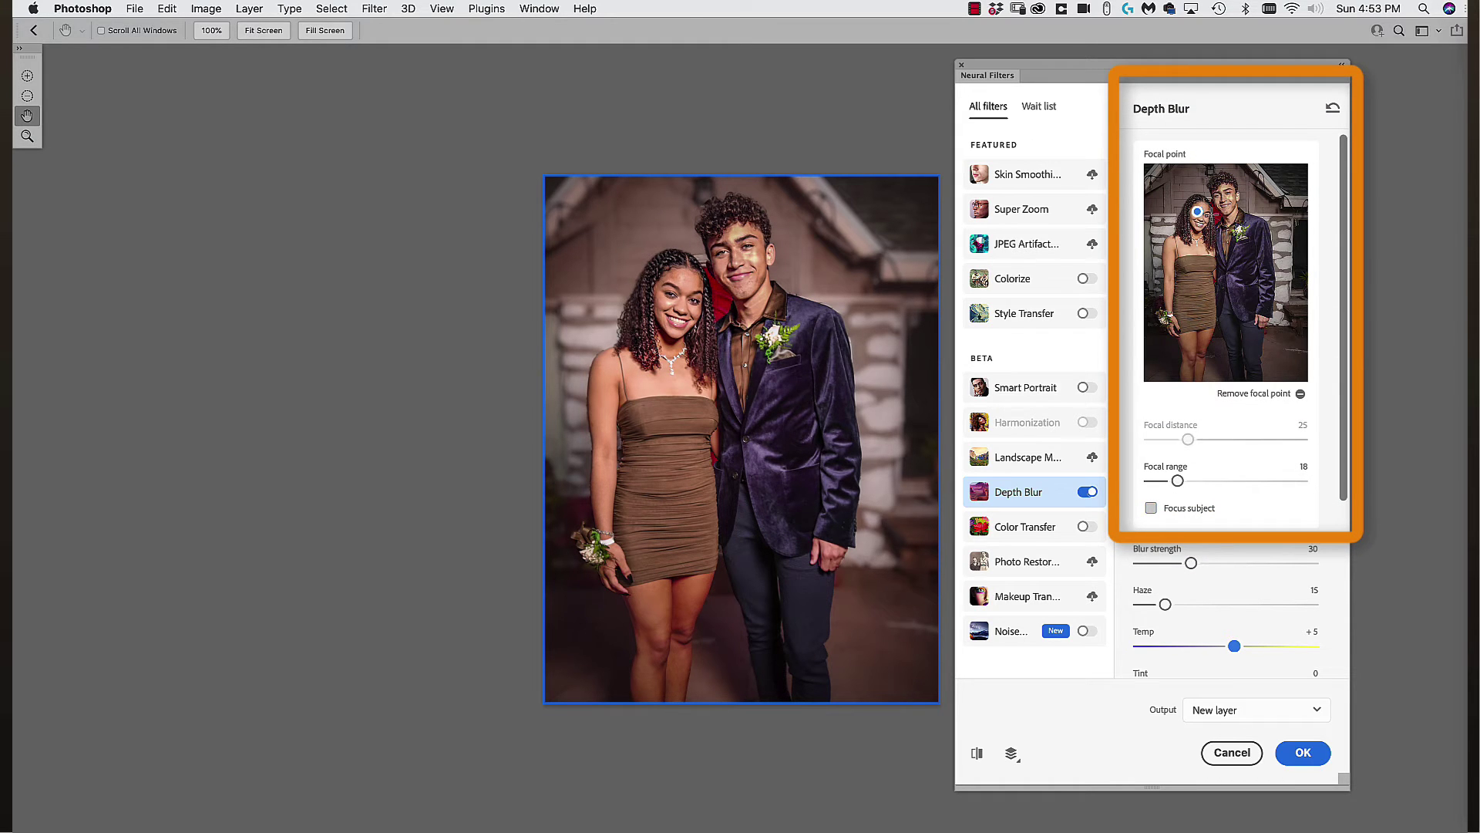
left_click(1225, 194)
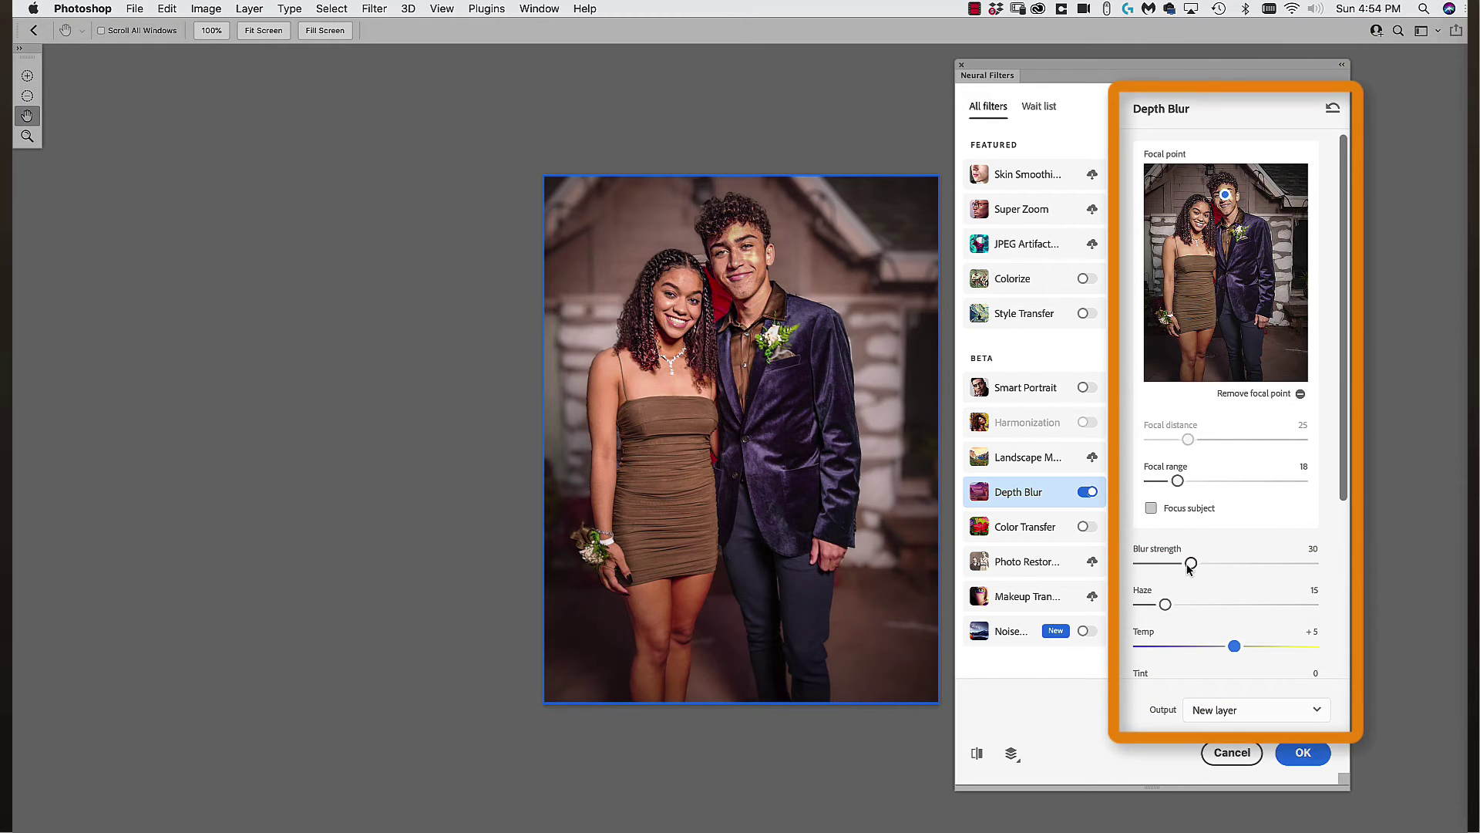
left_click_drag(1191, 563, 1195, 563)
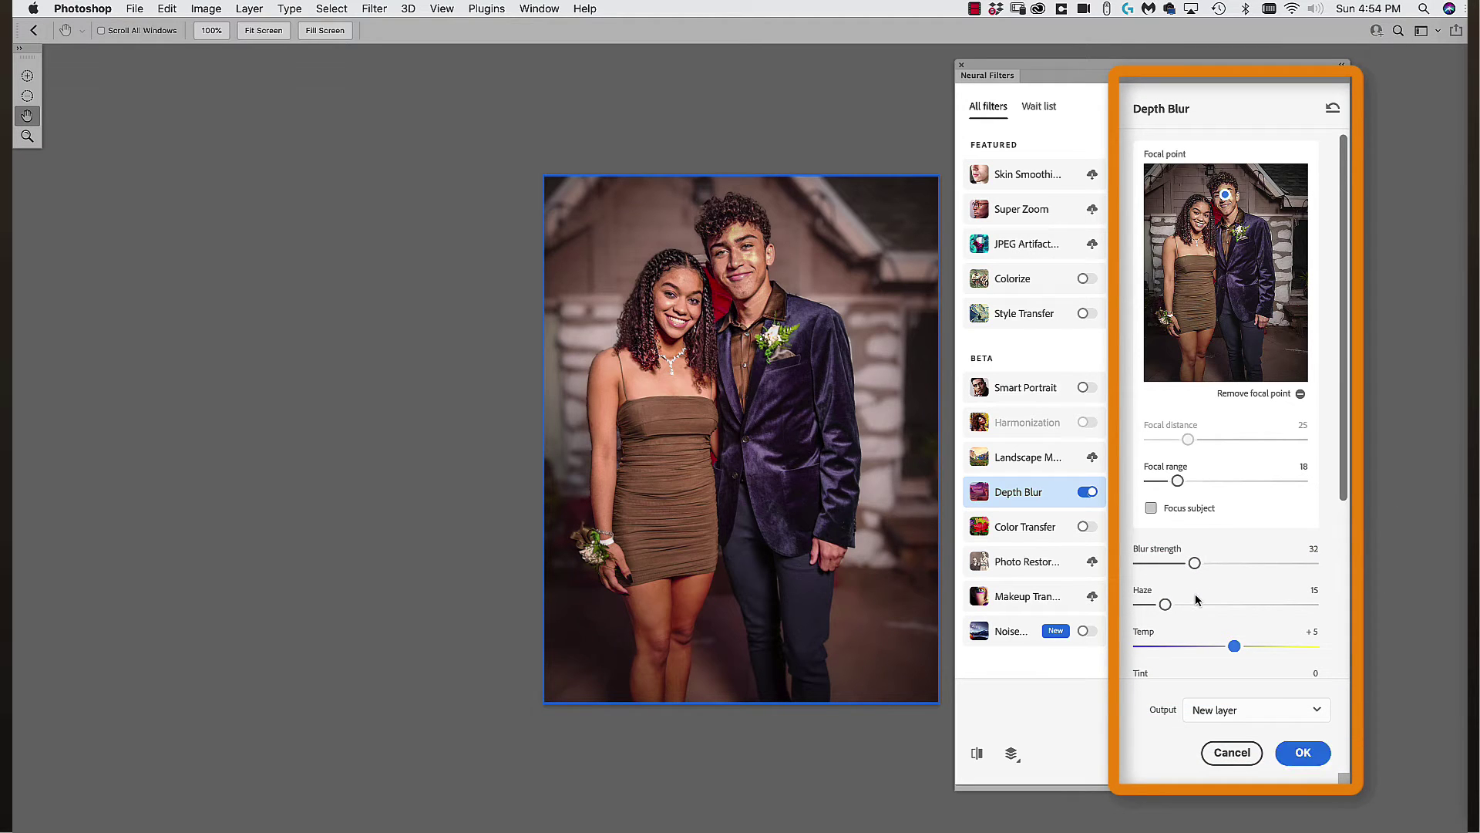
Keep Output as New layer, set Saturation and Brightness to -3, and preview the depth map only
left_click(1253, 710)
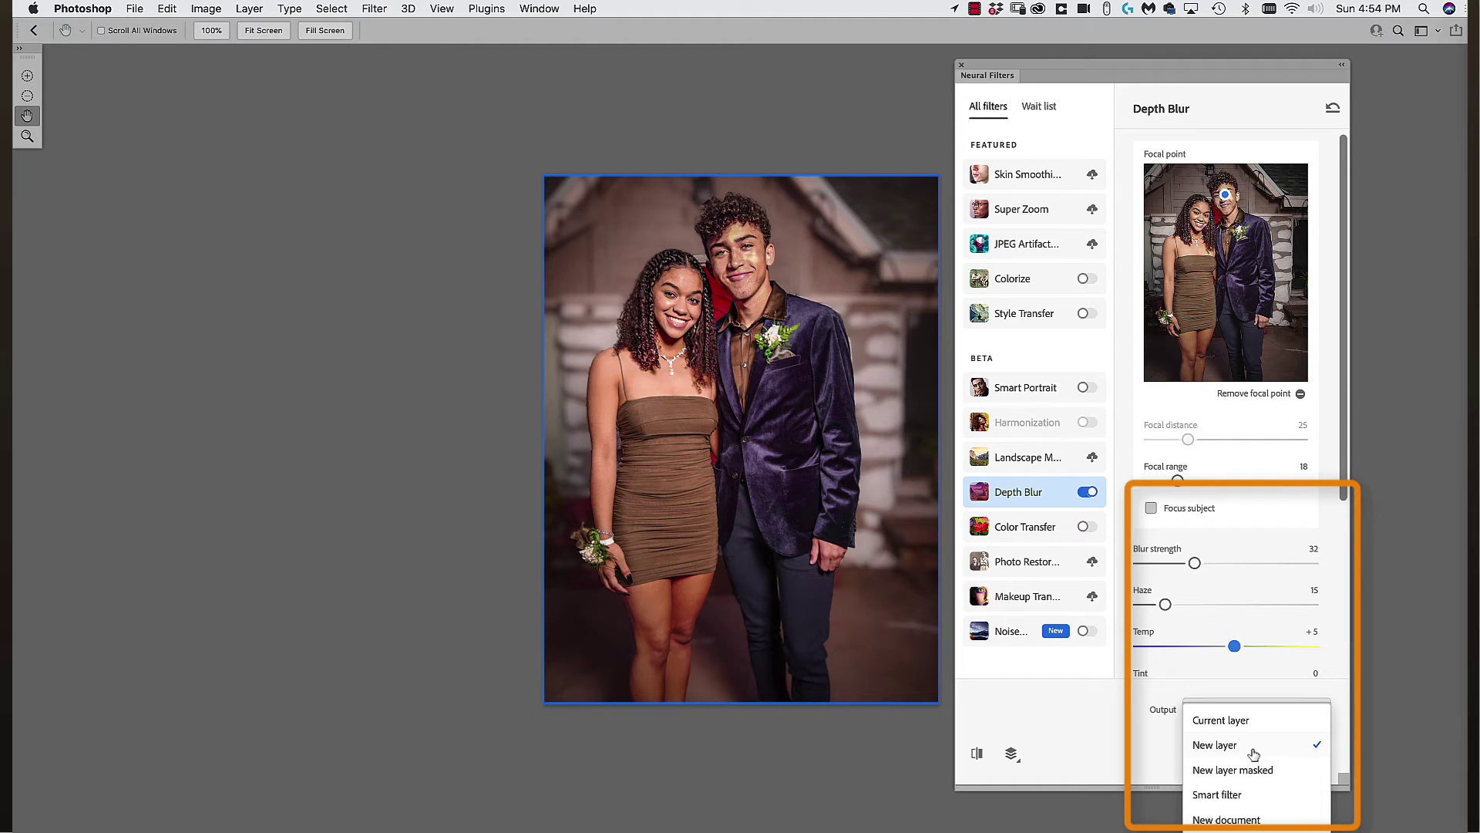
left_click(1344, 471)
left_click_drag(1344, 471, 1334, 721)
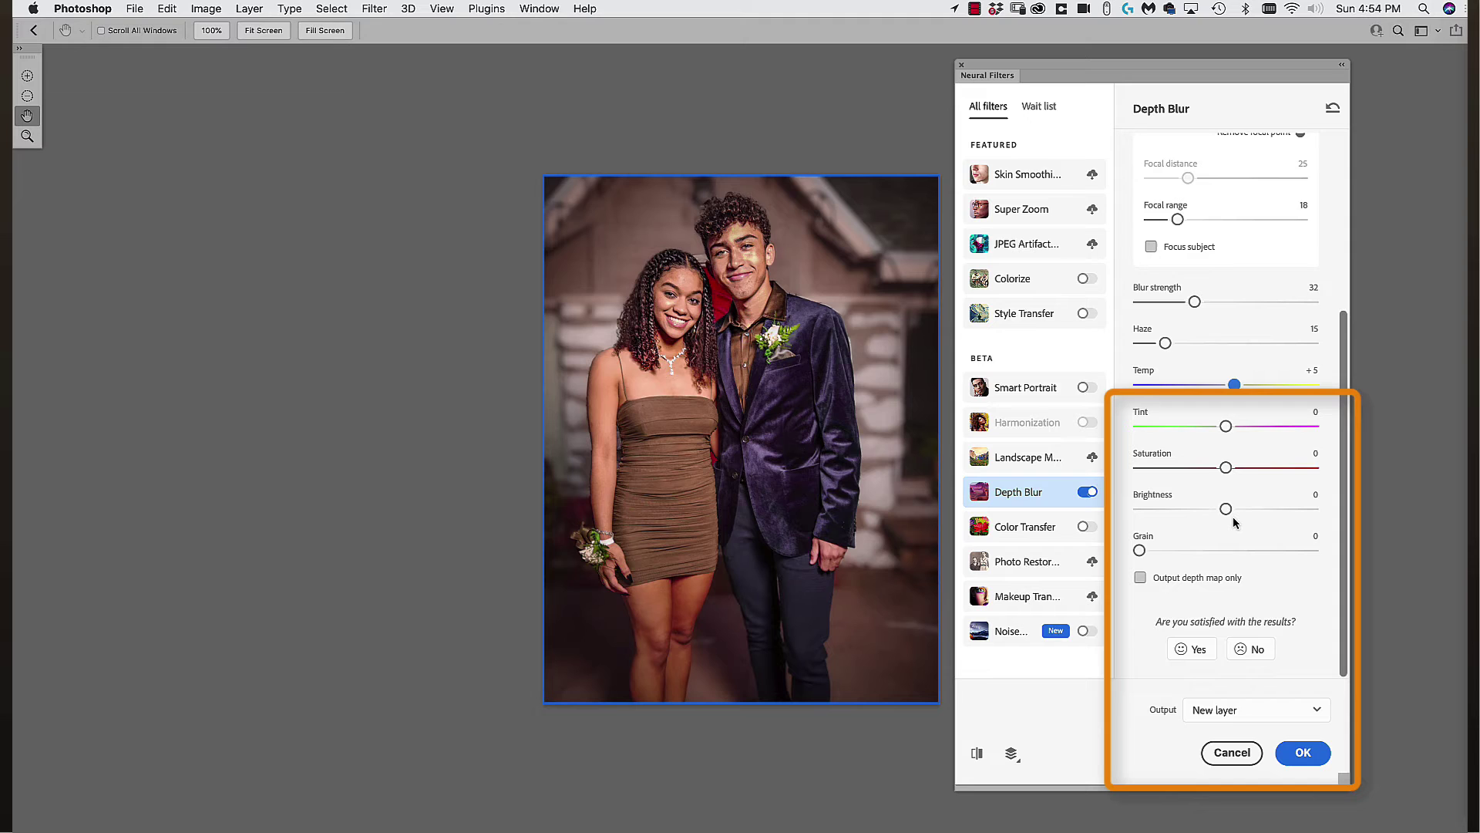
mouse_move(1225, 467)
left_mouse_down()
mouse_move(1201, 476)
mouse_move(1205, 513)
mouse_move(1221, 470)
left_mouse_up()
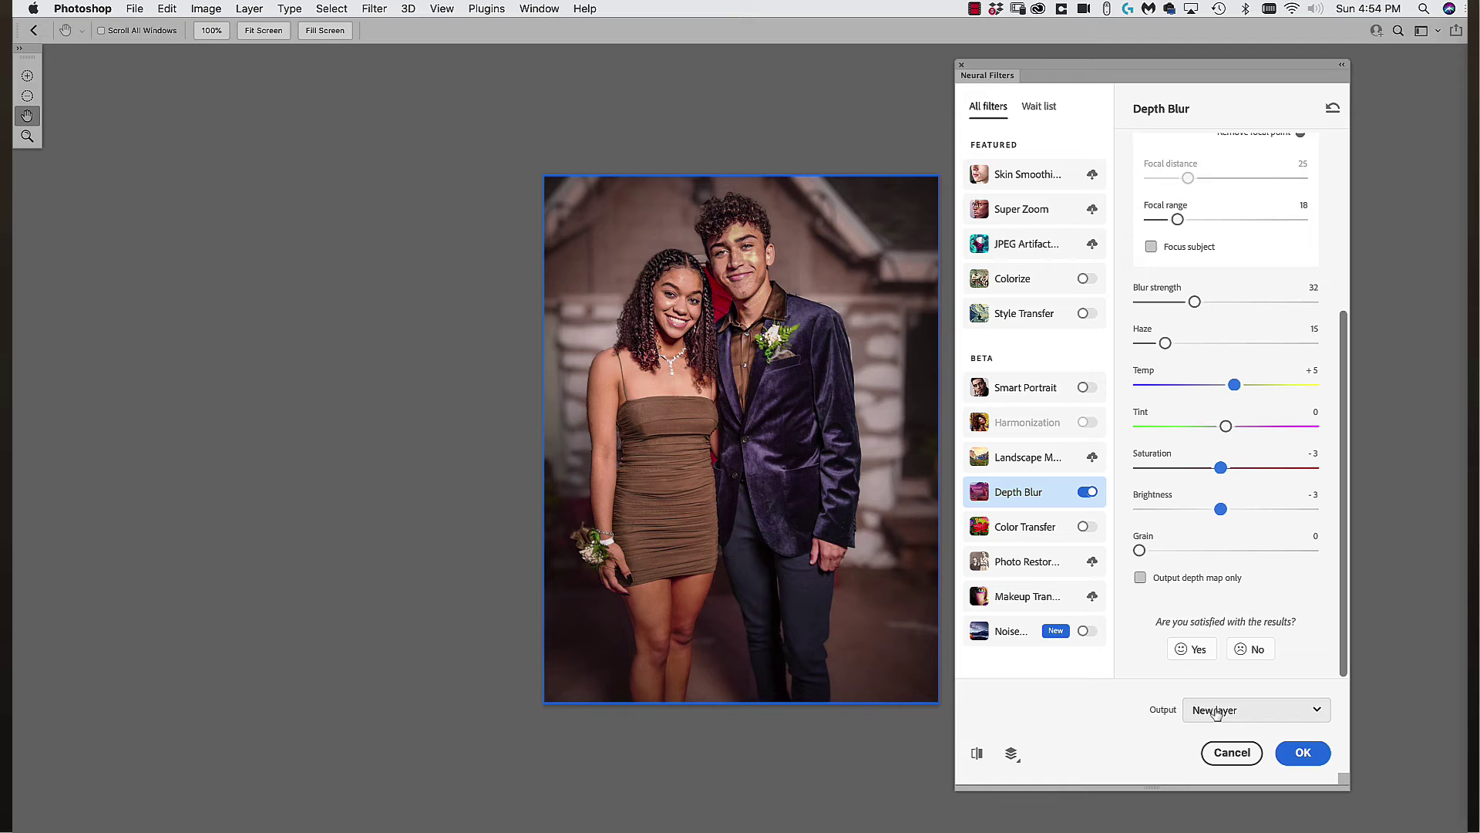
left_click(1140, 578)
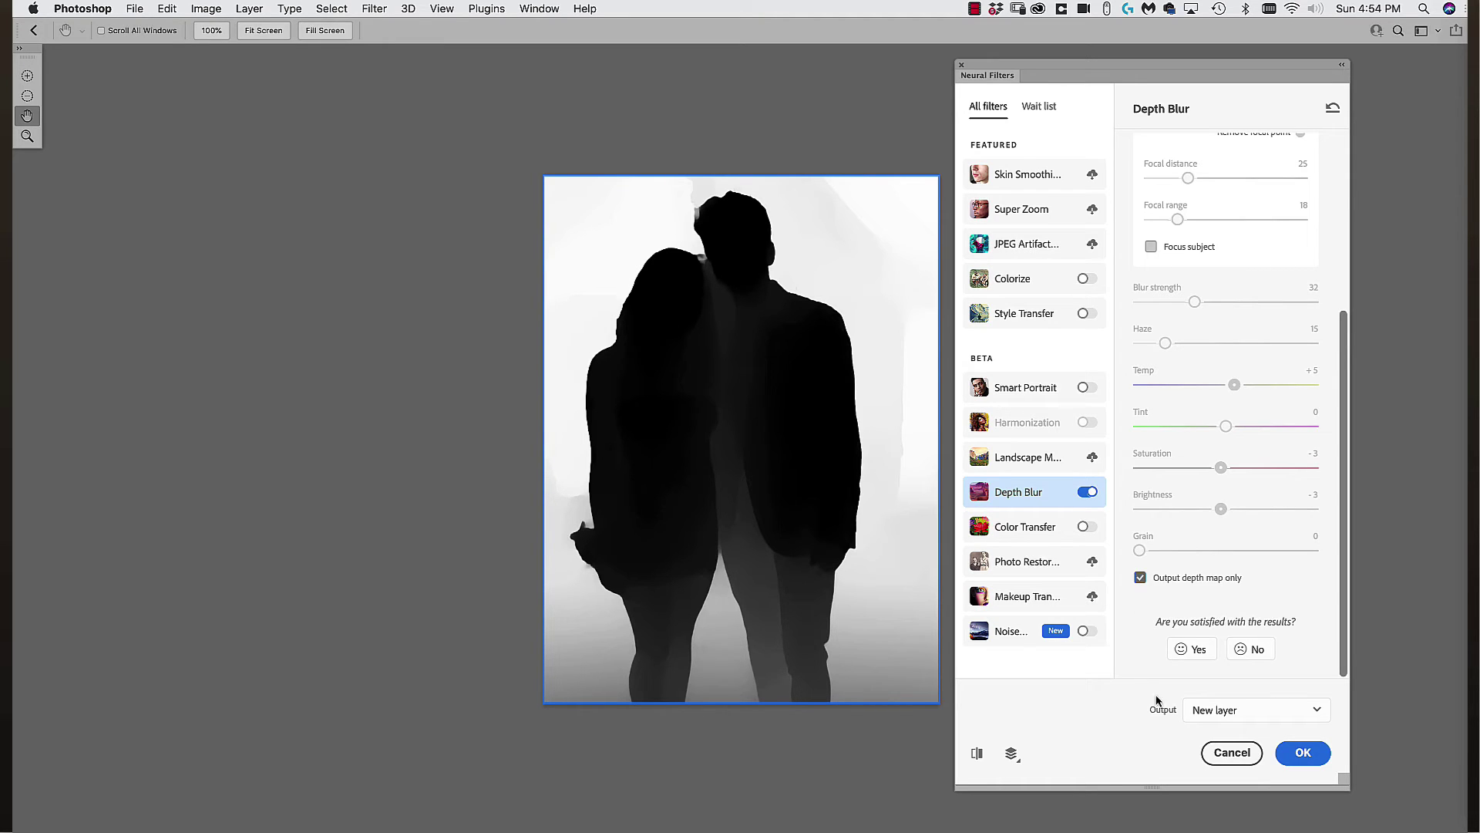
Apply Depth Blur as new Layer 1, compare it with the original, then hide it
left_click(1140, 578)
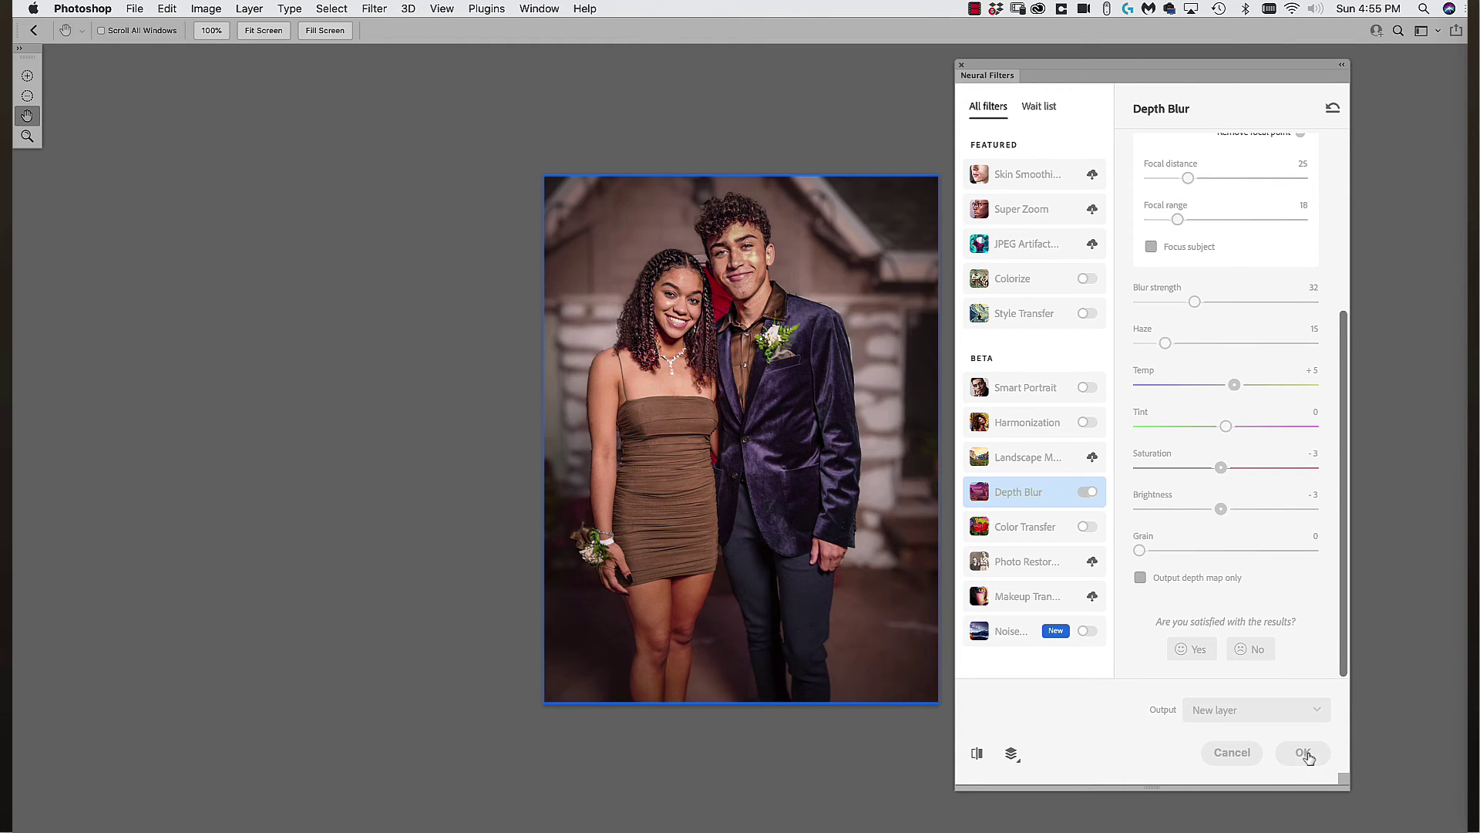
left_click(1308, 756)
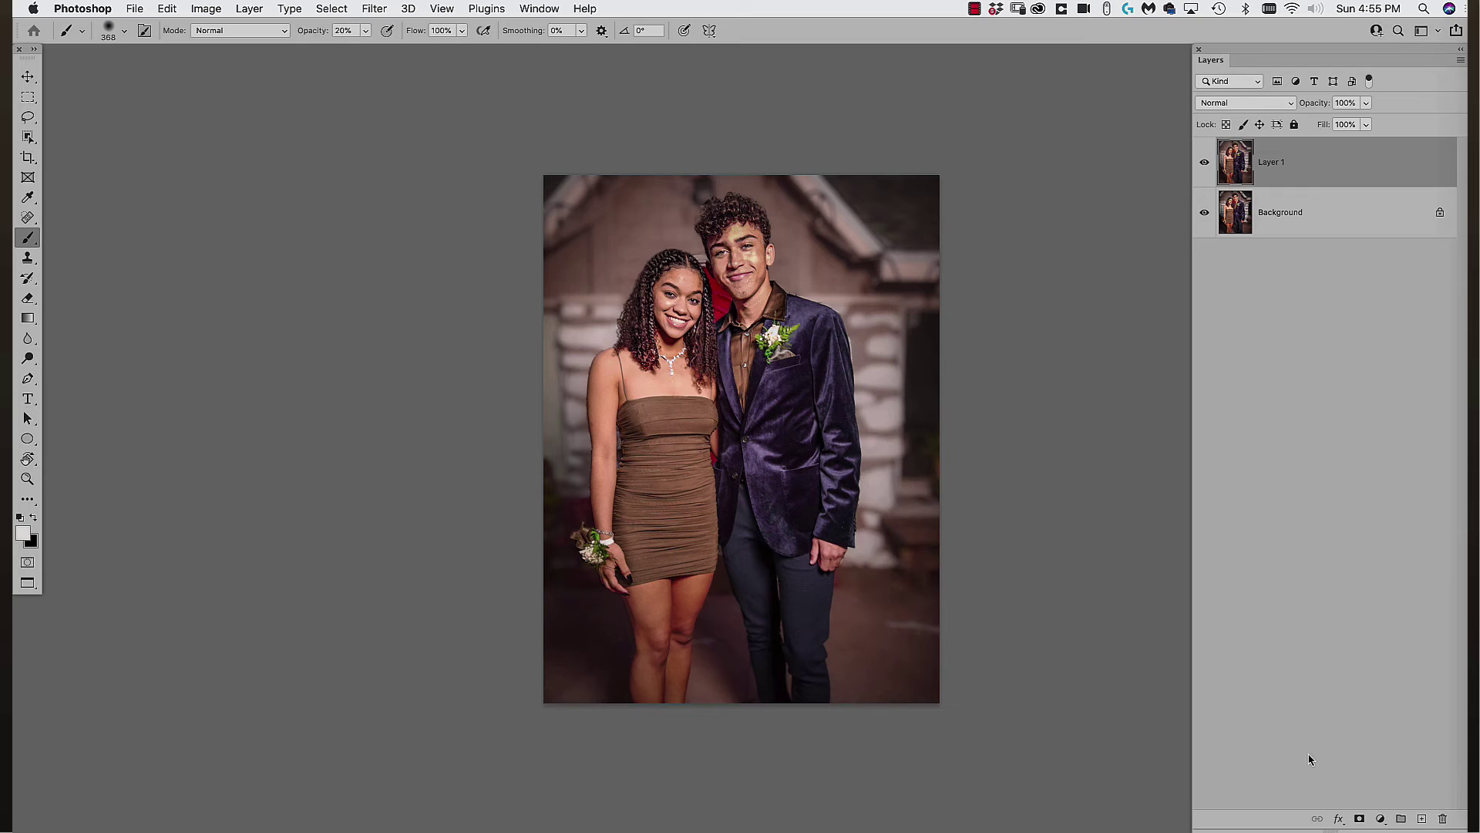
left_click(1205, 163)
left_click(1205, 163)
left_click(1205, 162)
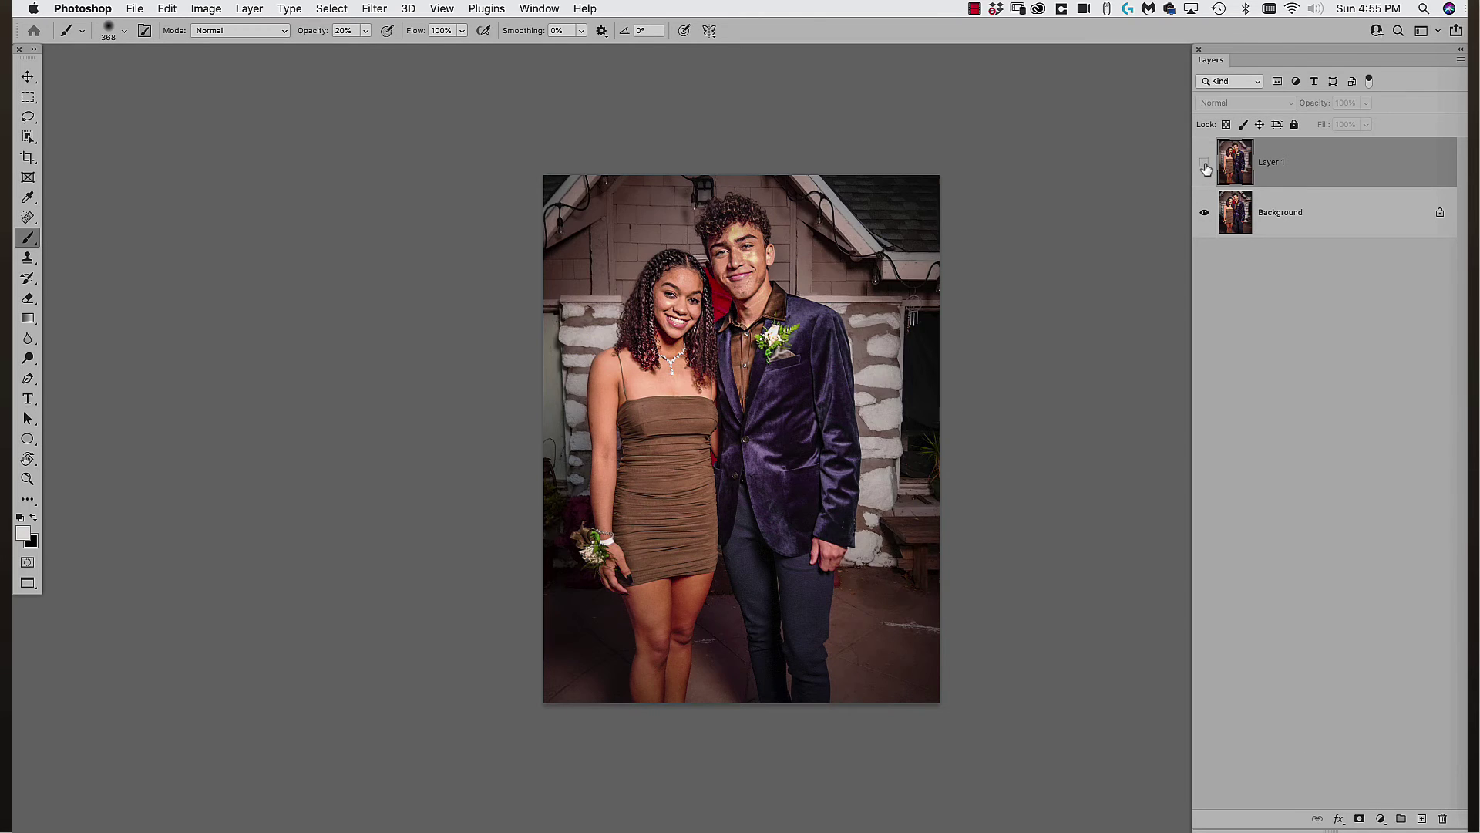
left_click(1205, 165)
left_click(1206, 165)
left_click(1206, 165)
key("alt+bracketleft")
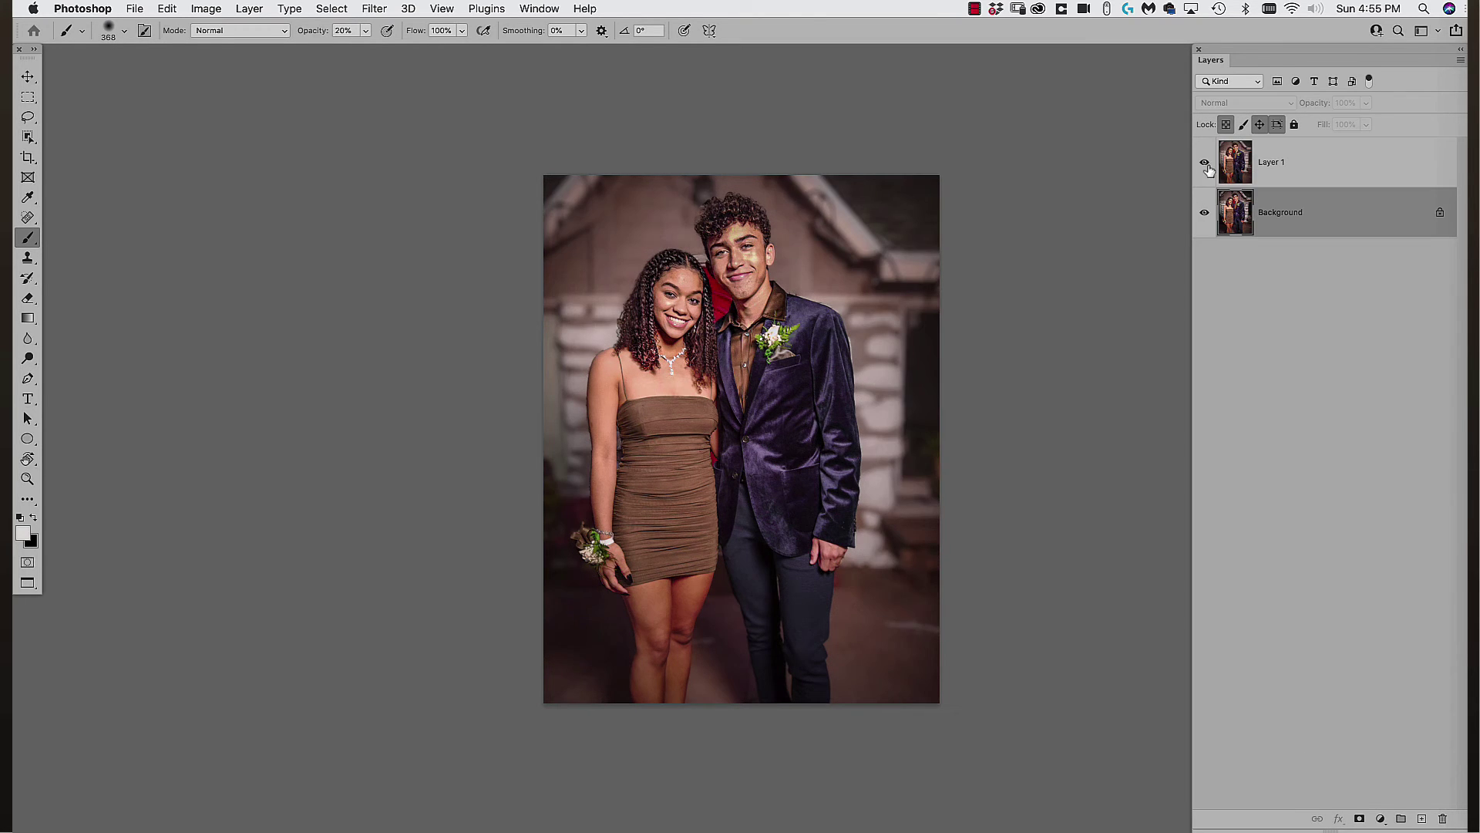
left_click(1205, 164)
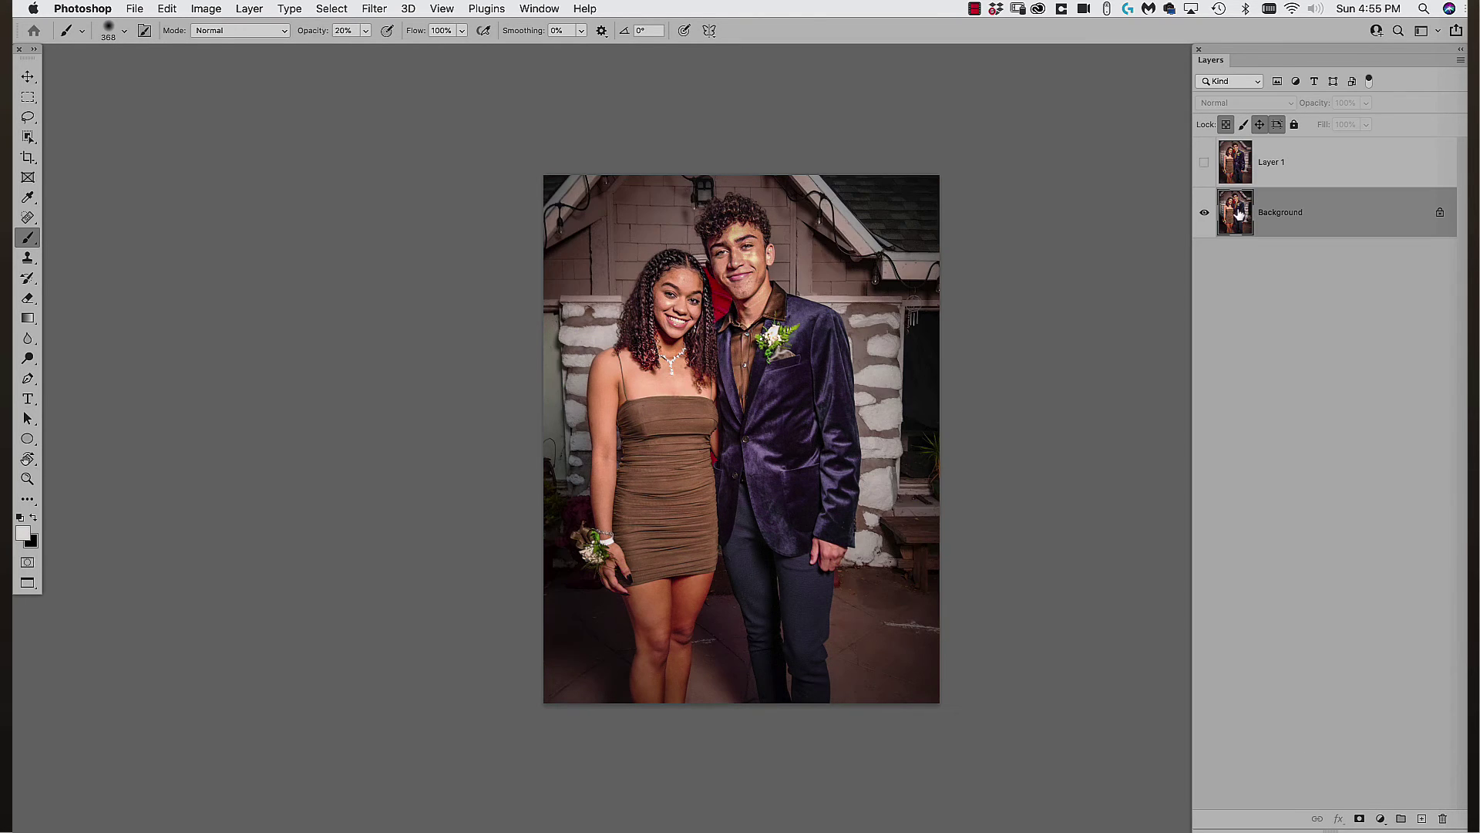
Rerun Depth Blur with Output depth map only, creating it as new Layer 2
left_click(375, 8)
left_click(403, 80)
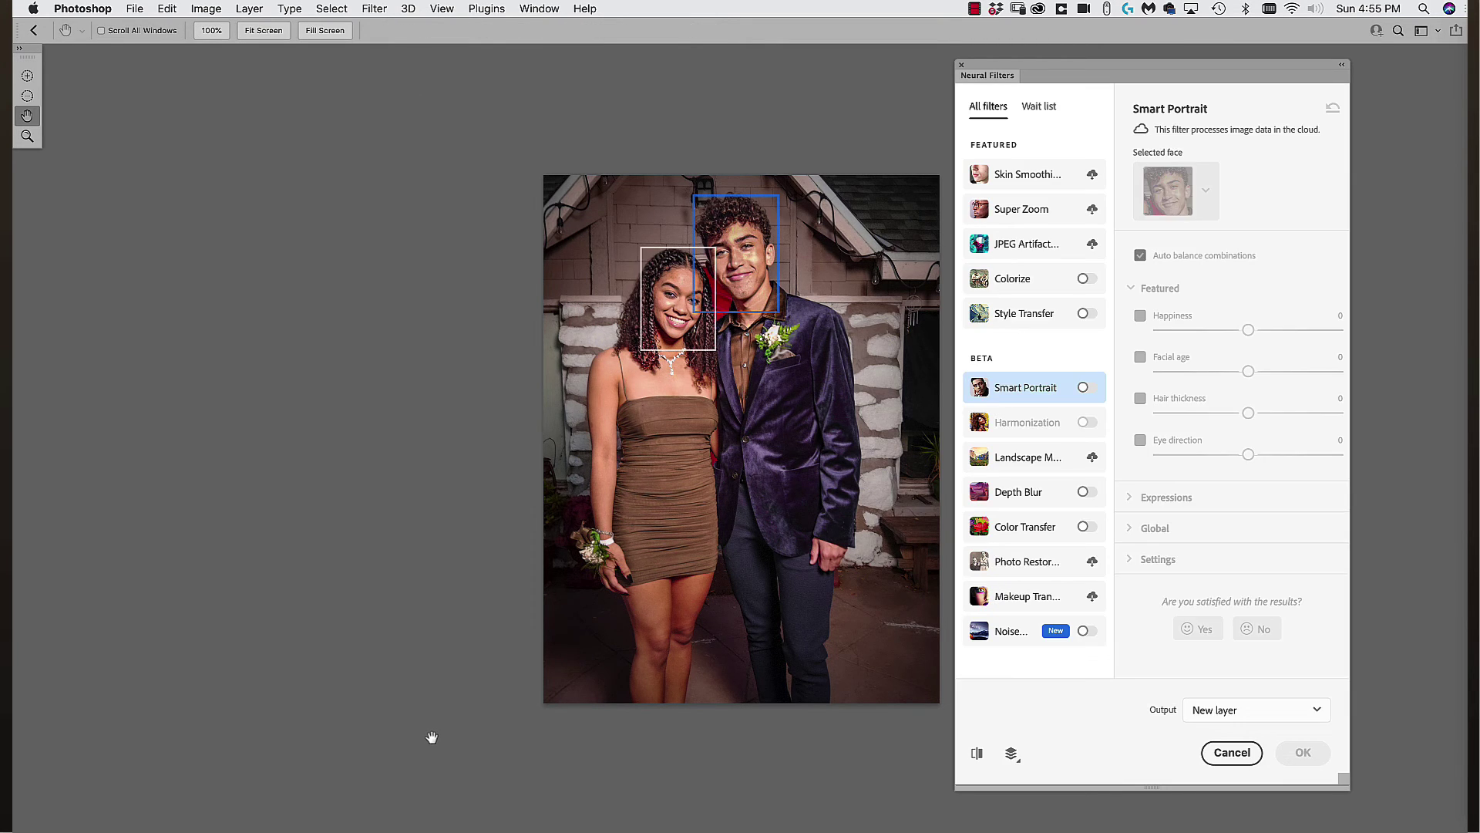
left_click(1089, 494)
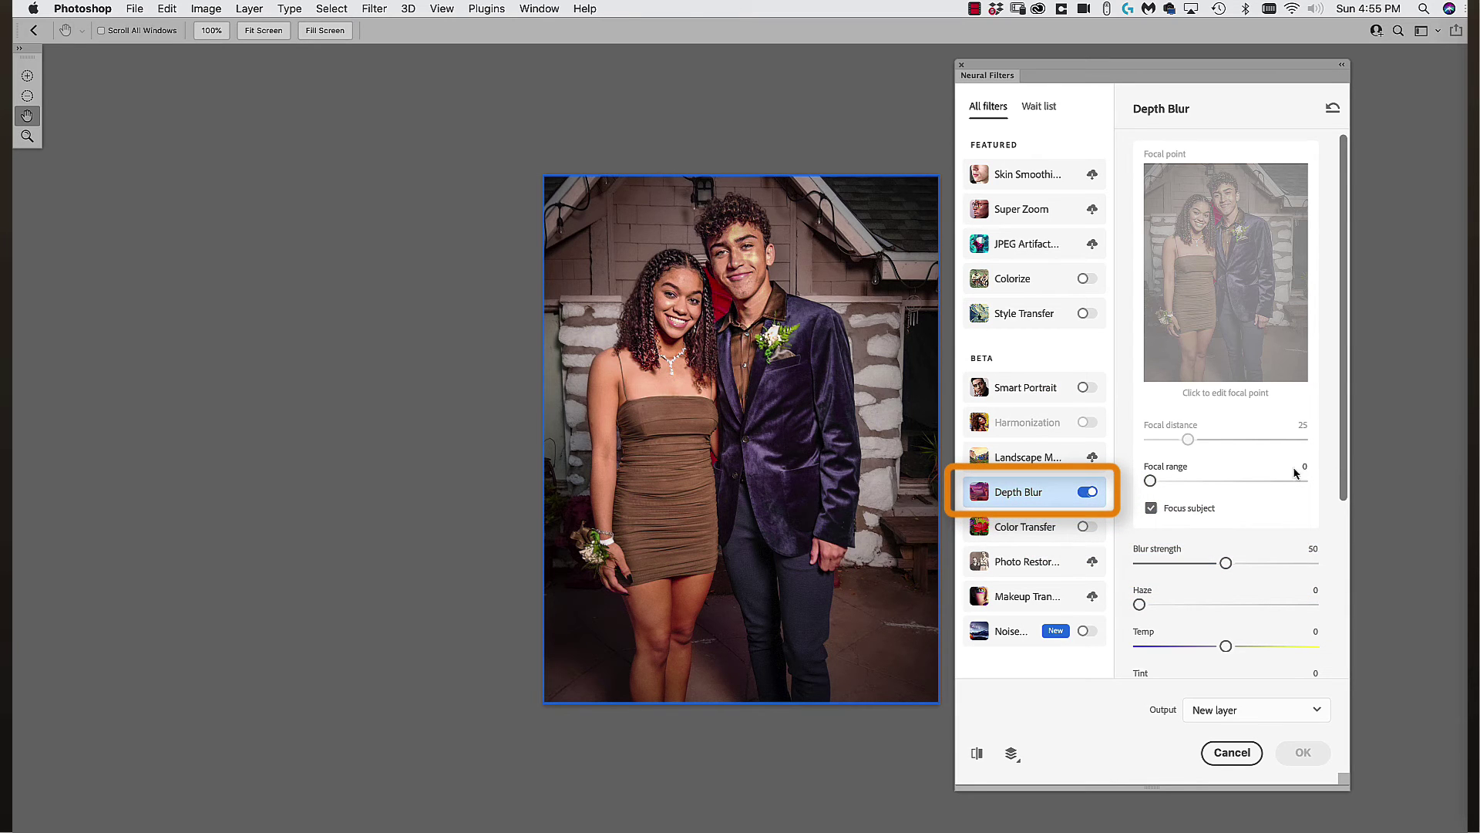
left_click_drag(1342, 472, 1337, 673)
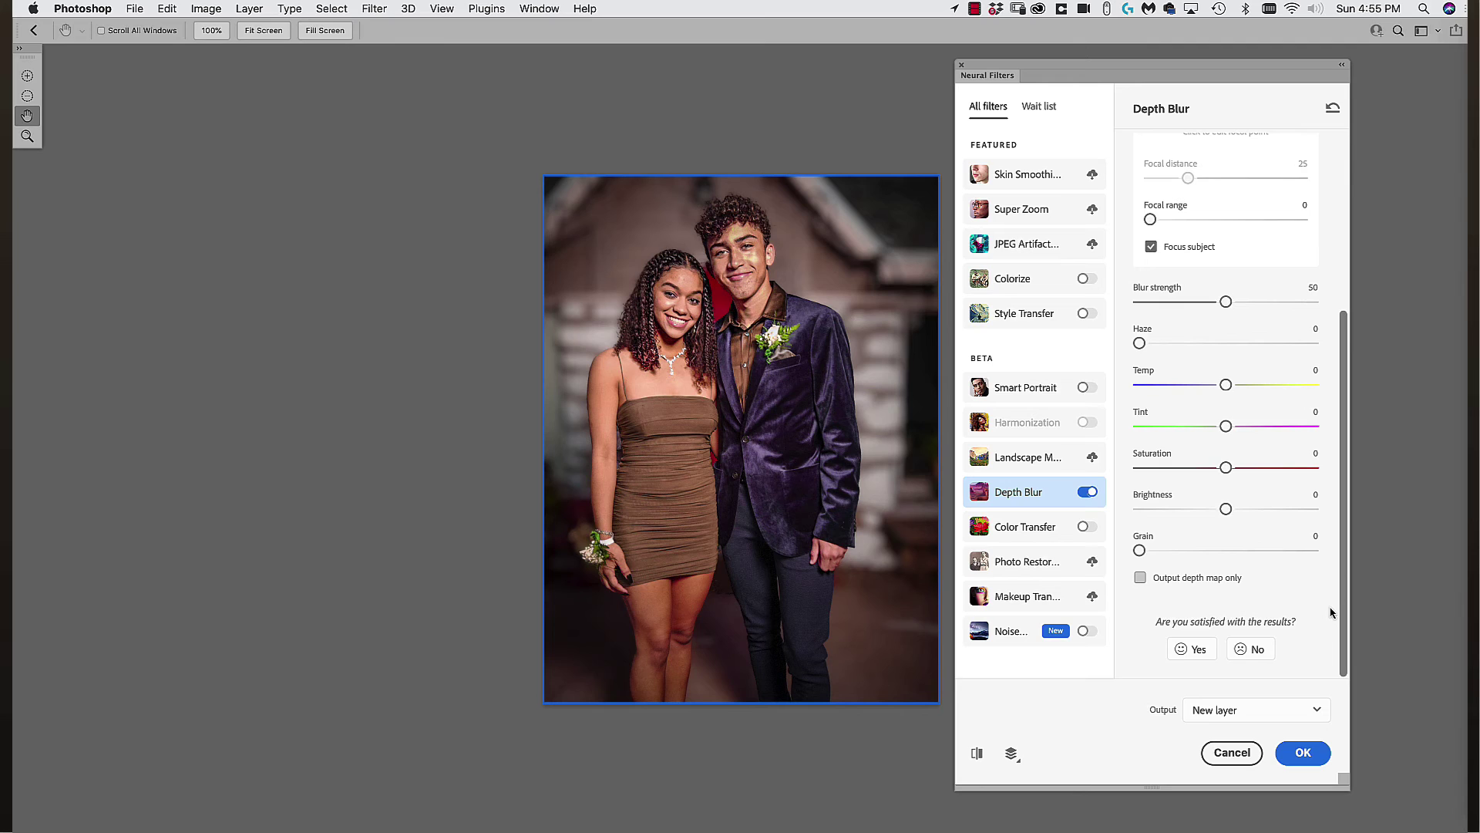
left_click(1140, 578)
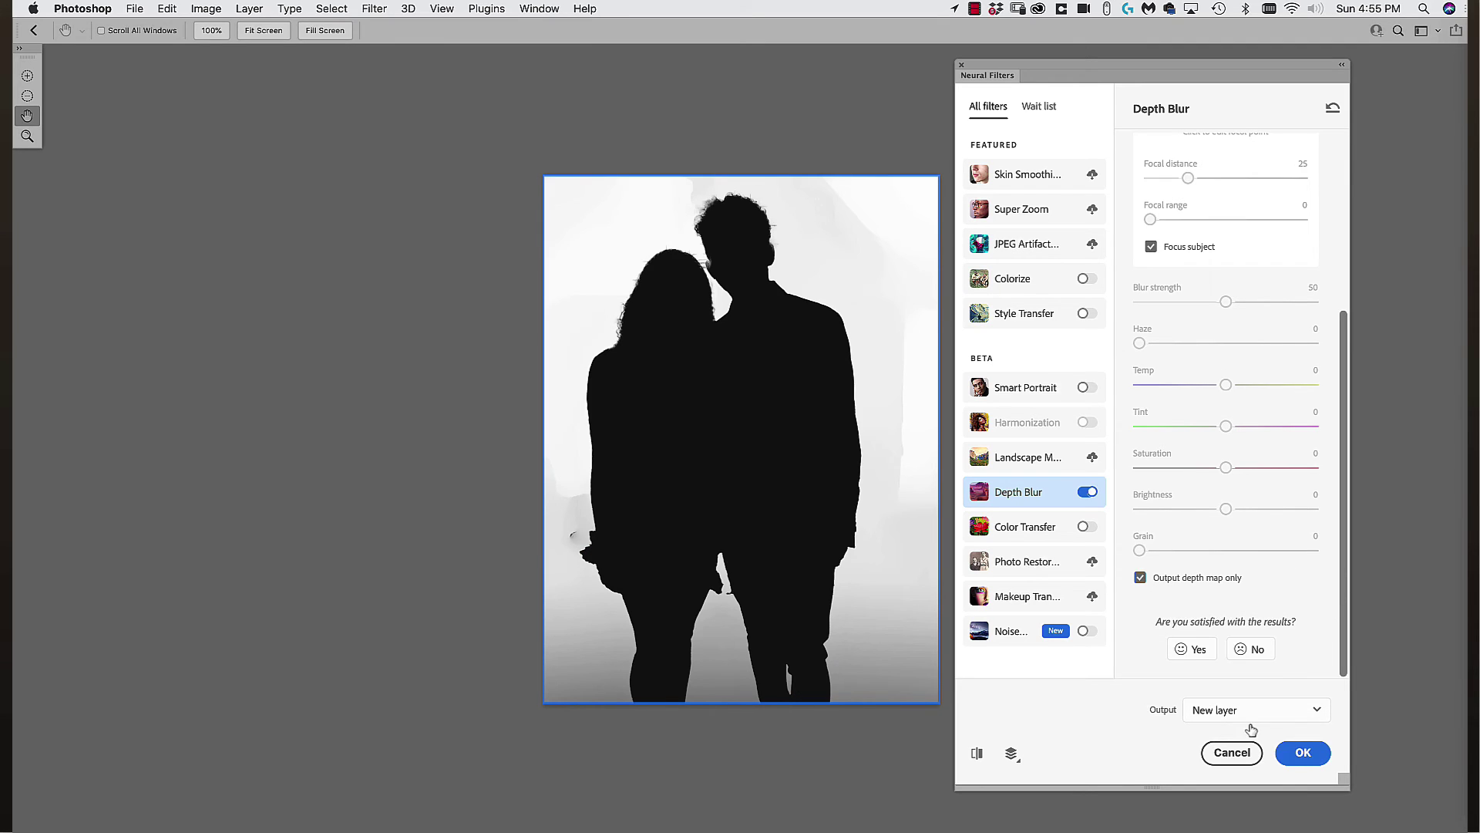
left_click(1303, 753)
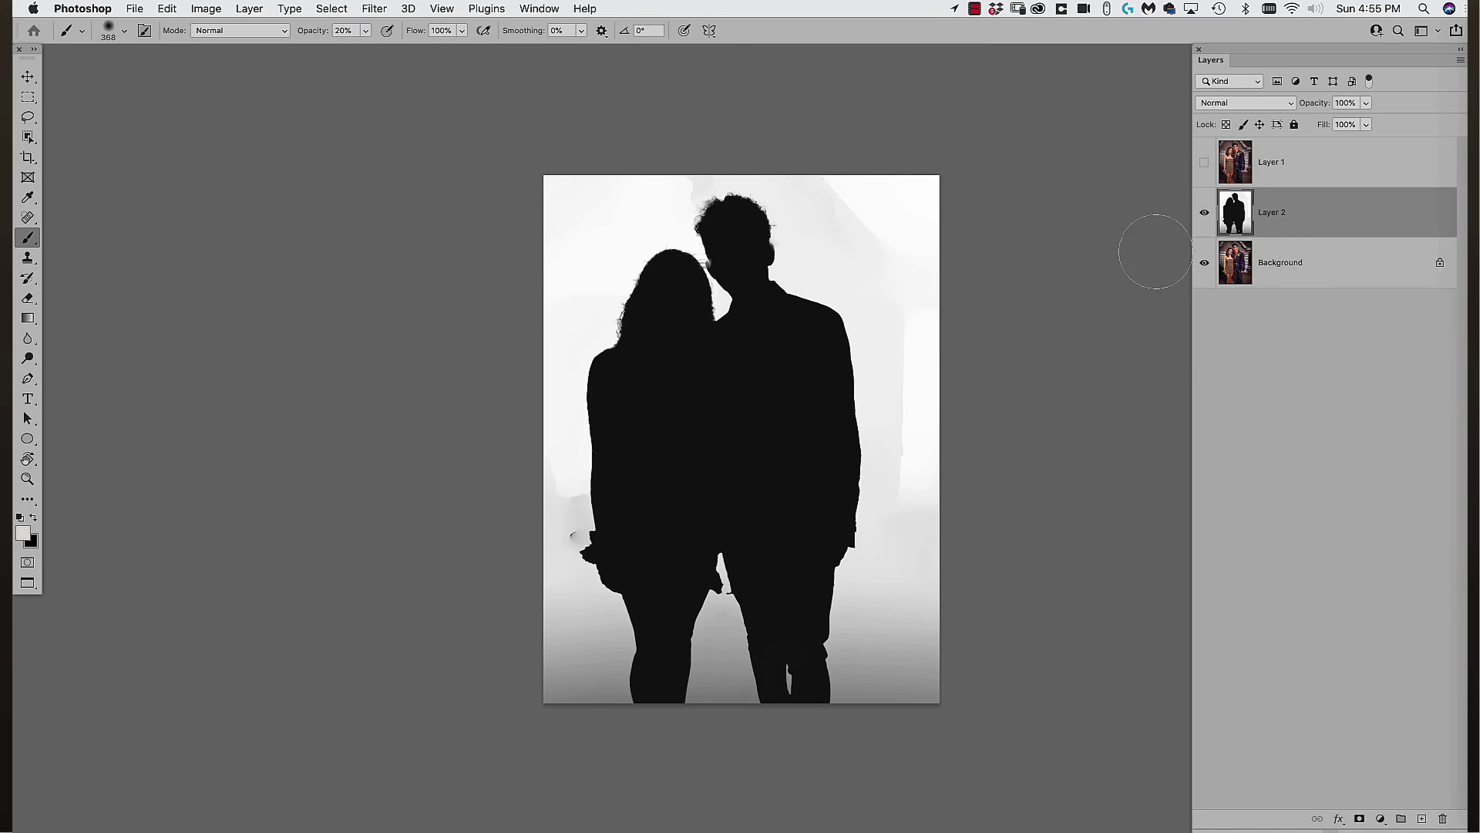
Show the Channels panel and duplicate the Blue channel as Blue copy
left_click(542, 11)
left_click(551, 178)
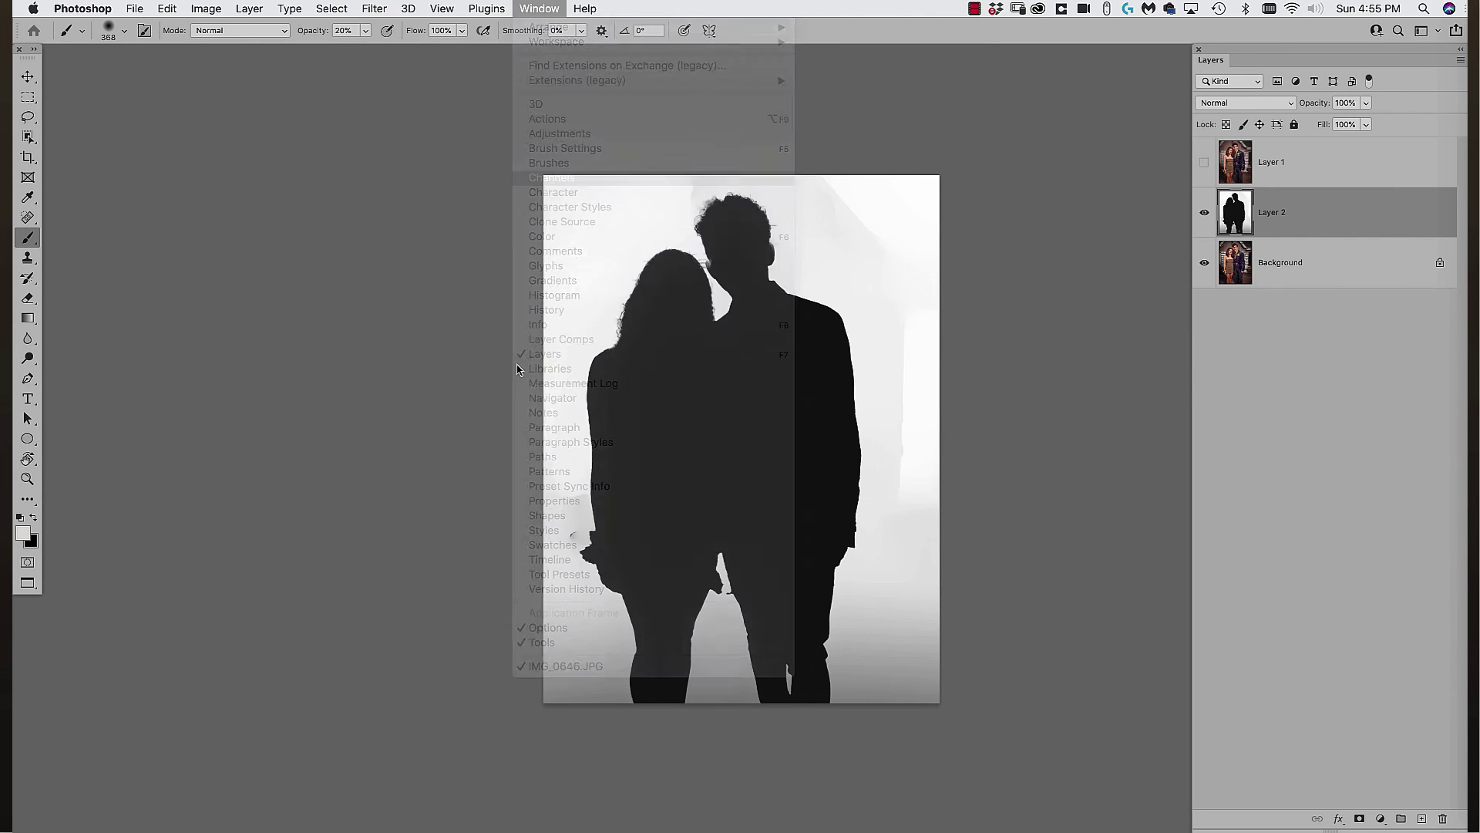
left_click_drag(108, 327, 196, 707)
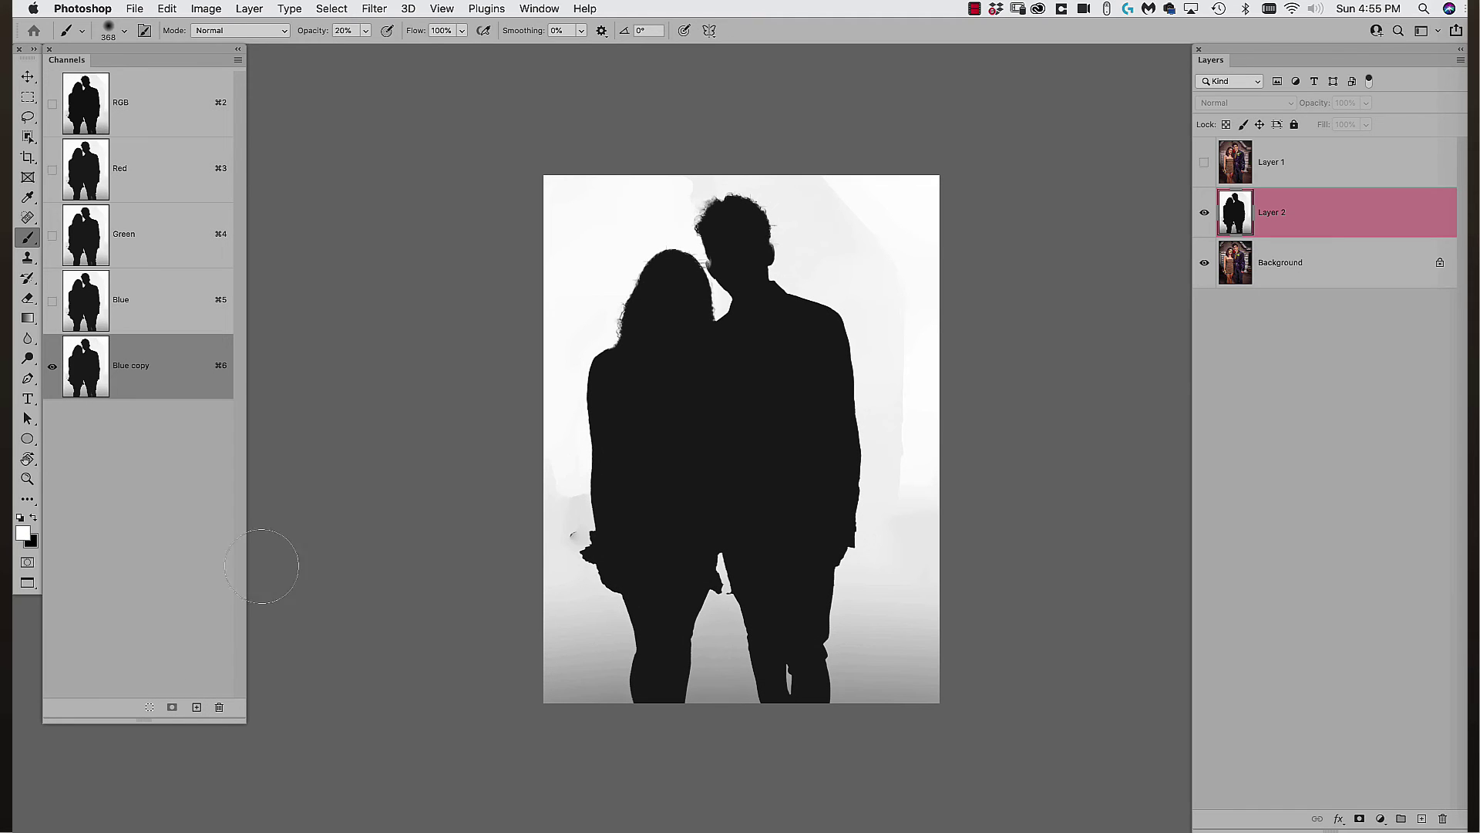
Hide Layer 2, return to the RGB composite, and select the Background layer
left_click(1205, 224)
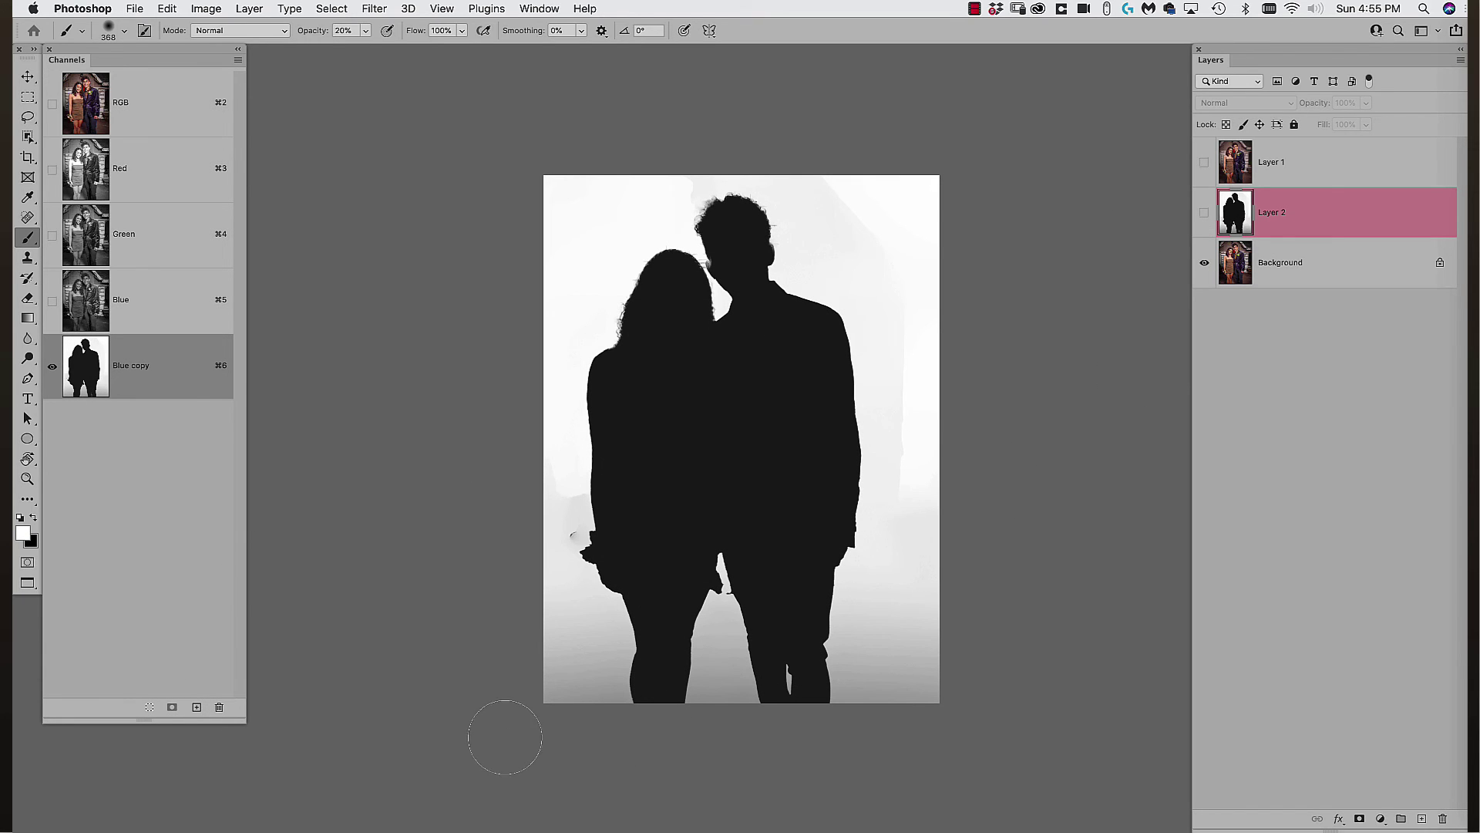
left_click(162, 111)
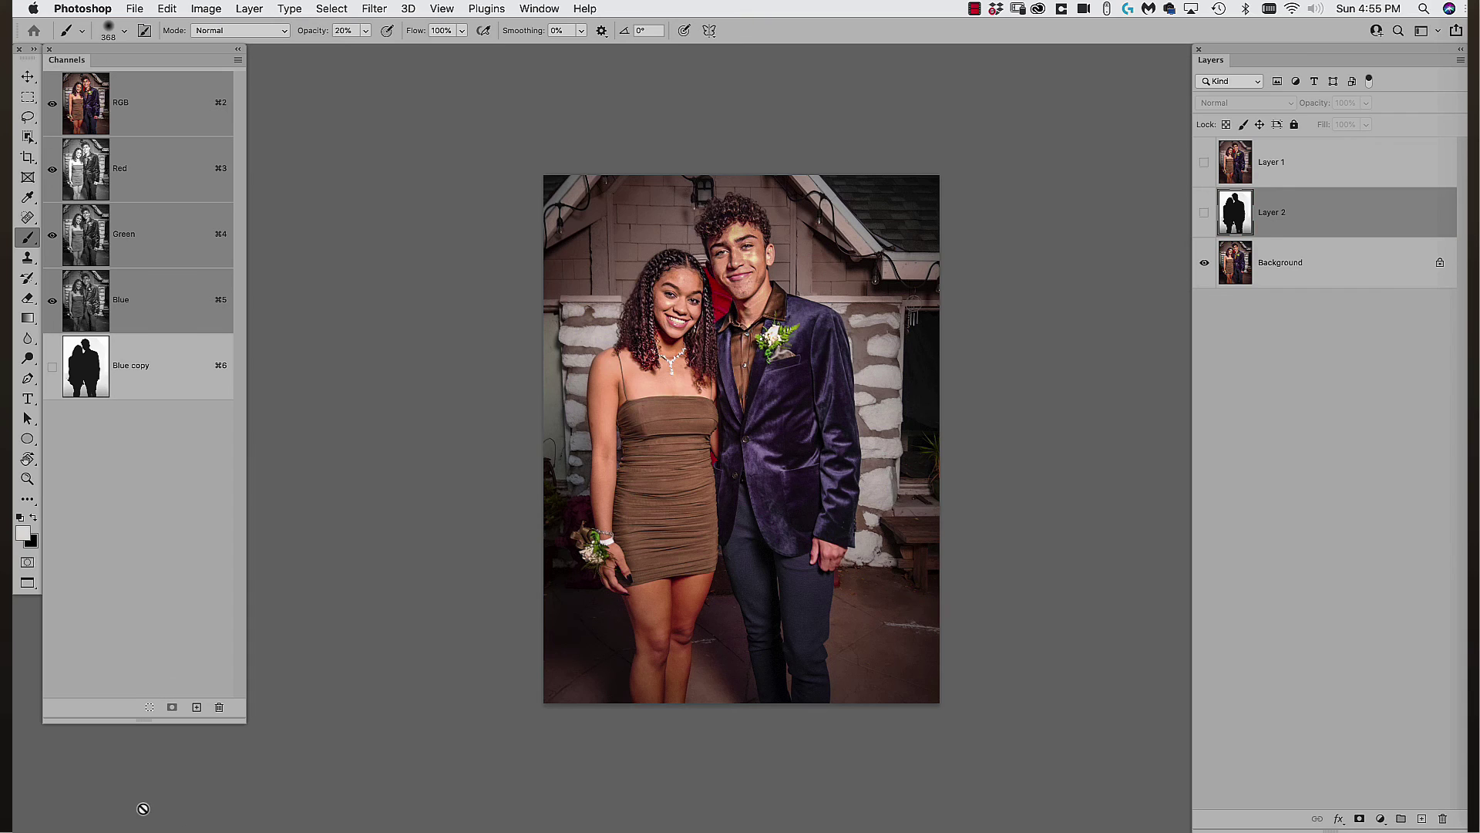
left_click(1280, 284)
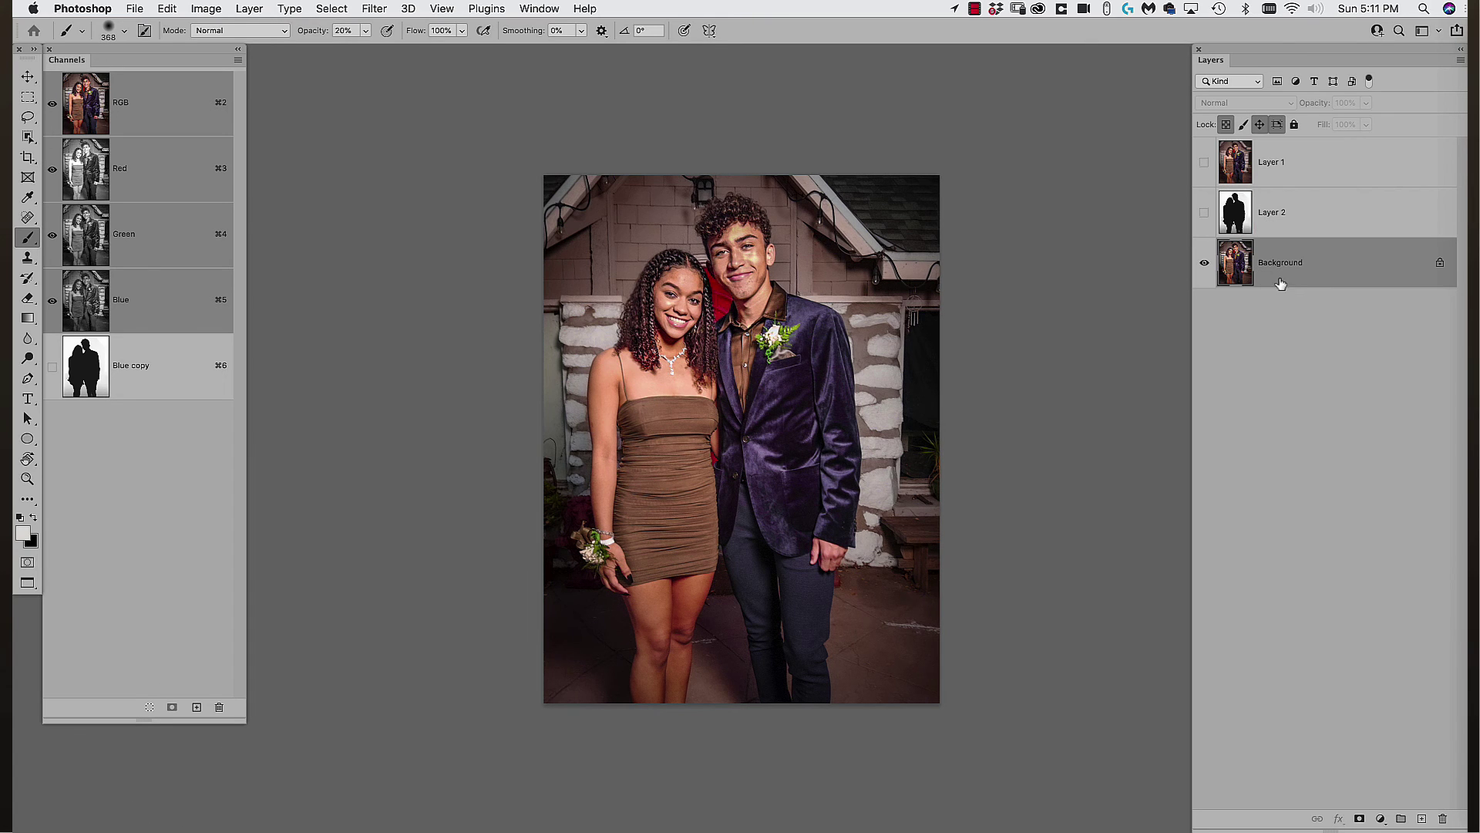
Load Blue copy as a selection, add Hue/Saturation layer '-sat', and set Saturation to -100
left_click(86, 374, "super")
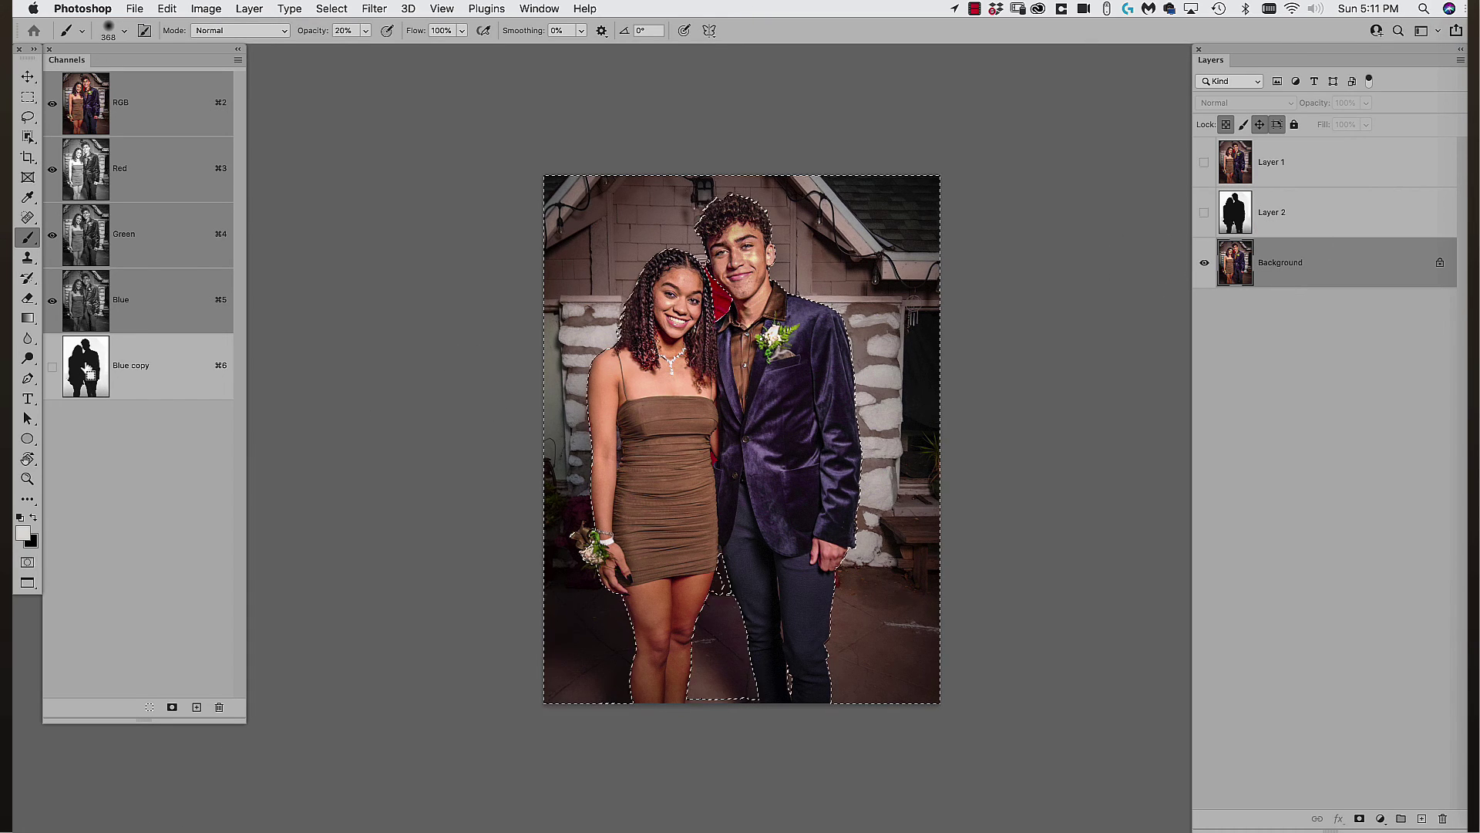
left_click(1381, 819)
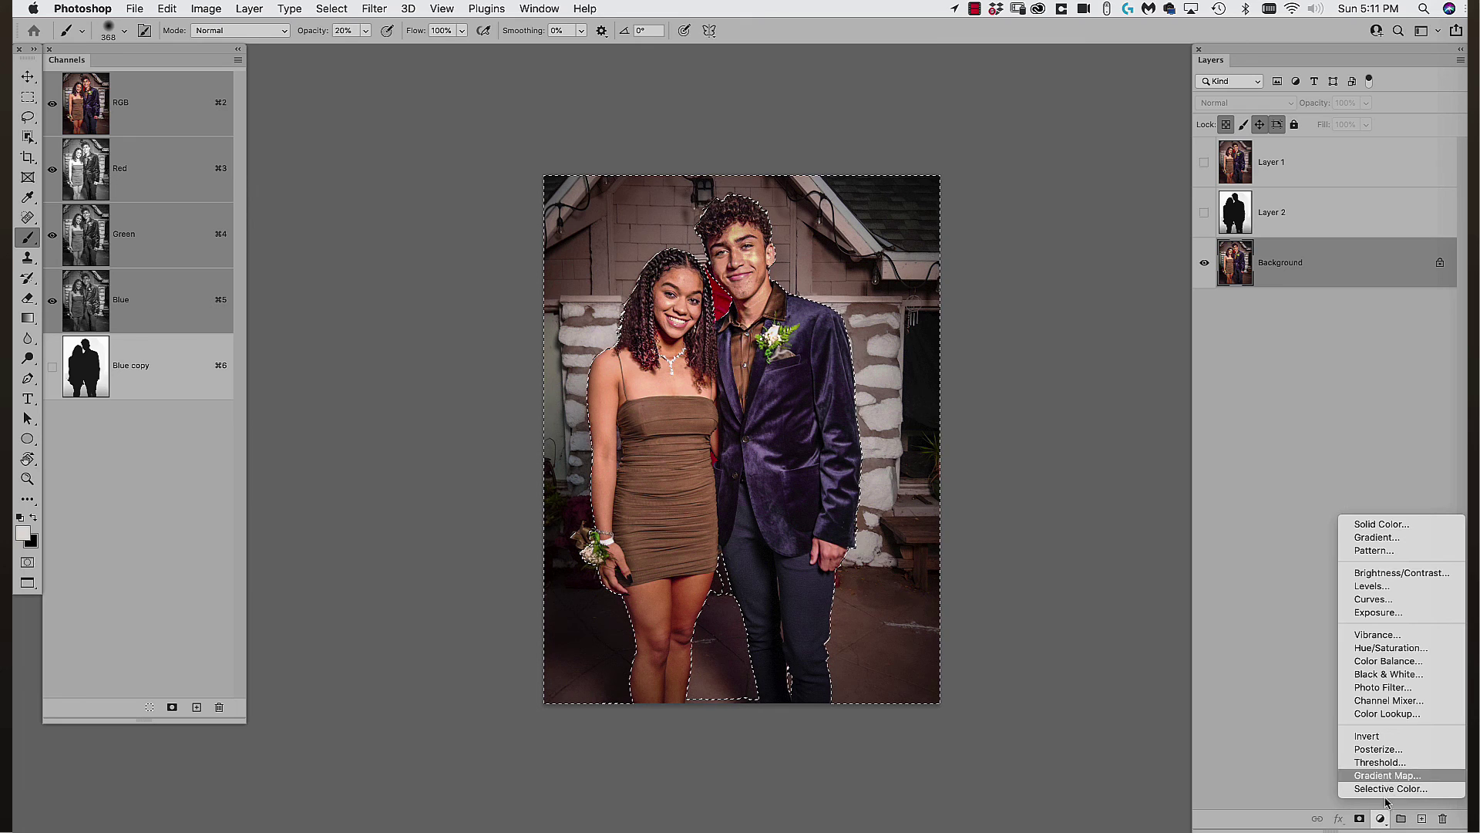
left_click(1417, 653, "alt")
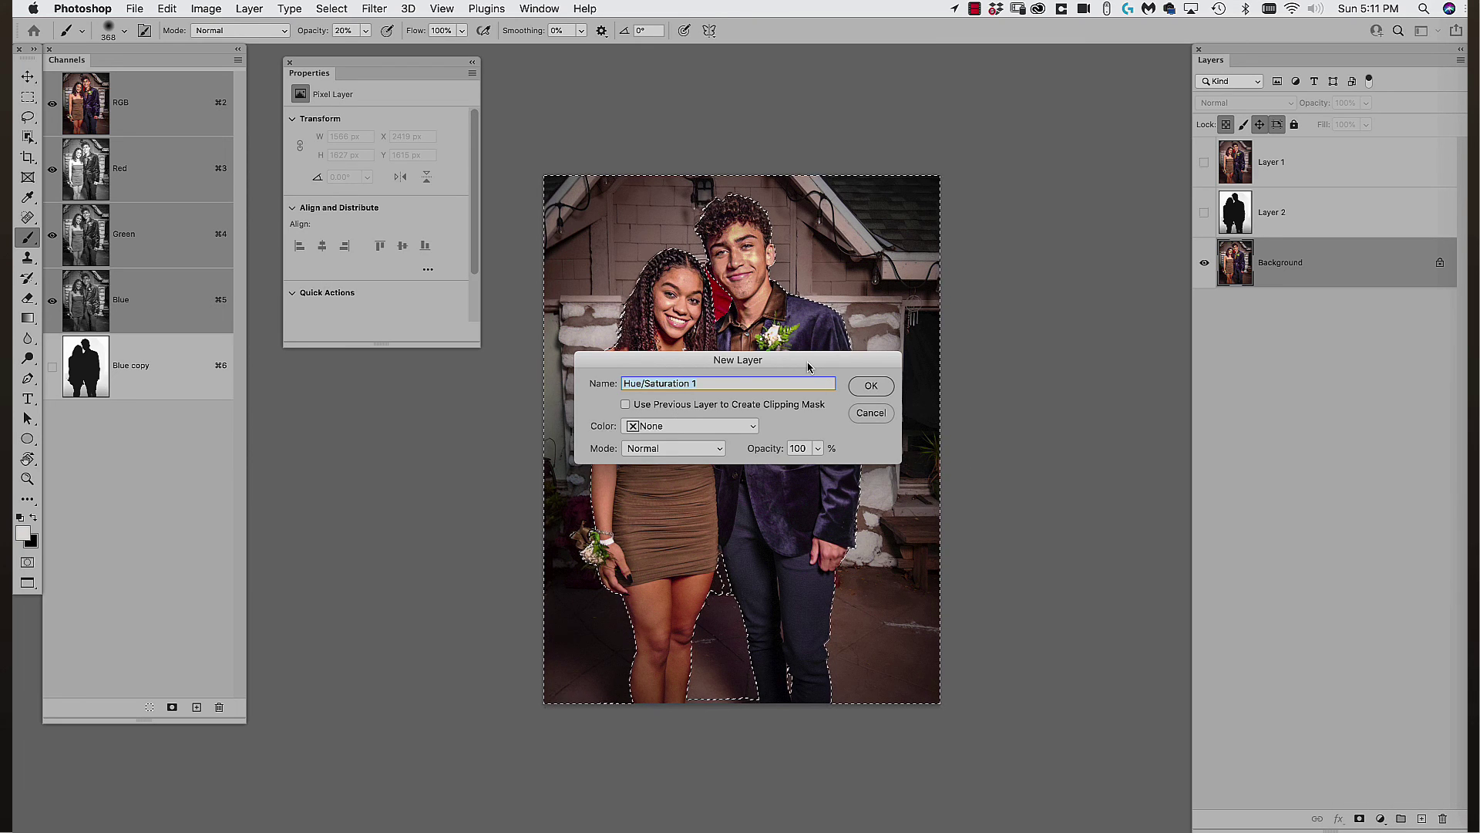
type("-sat")
key("Return")
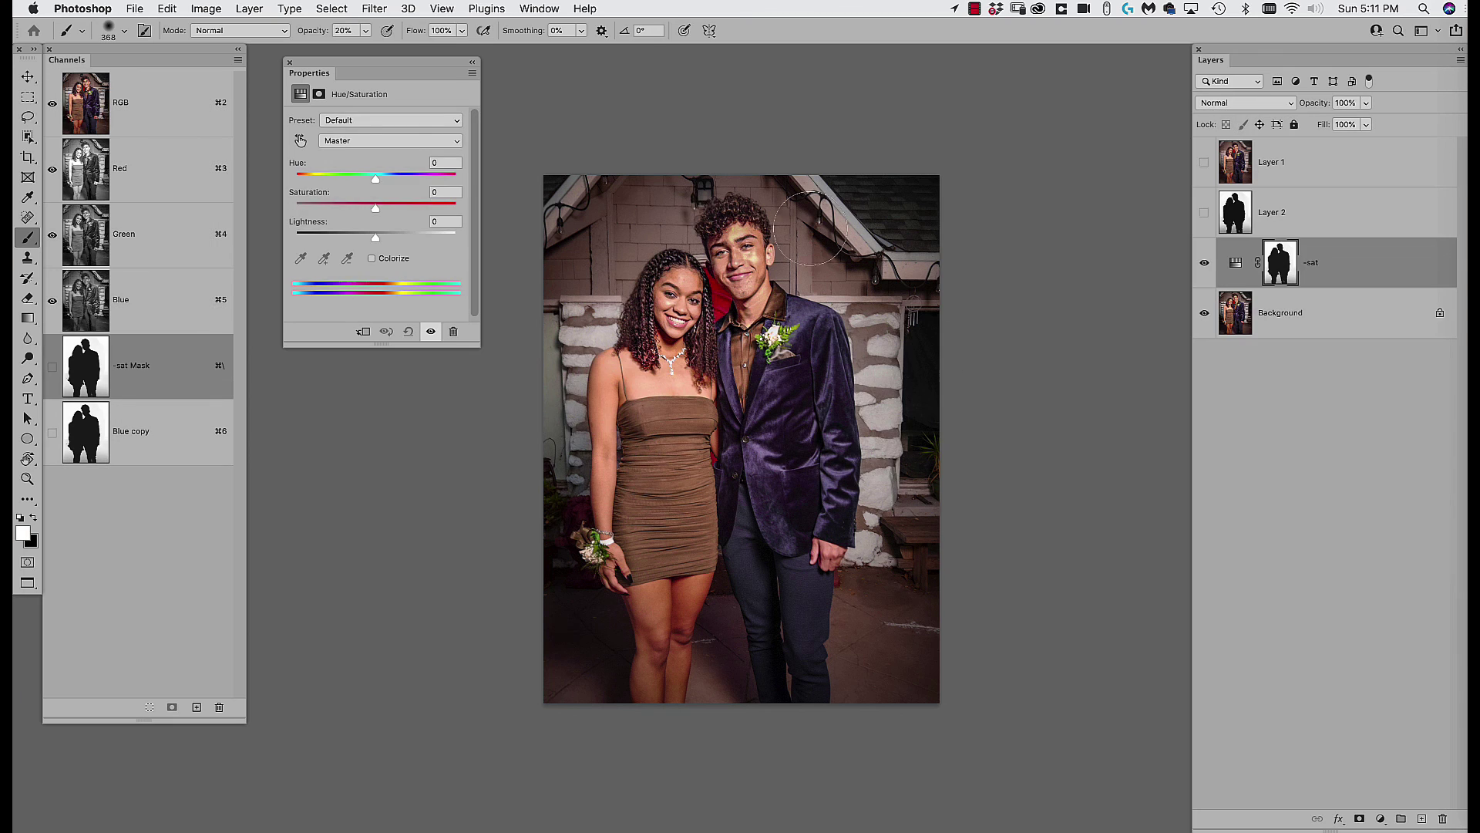
mouse_move(375, 208)
left_mouse_down()
mouse_move(287, 231)
mouse_move(261, 222)
left_mouse_up()
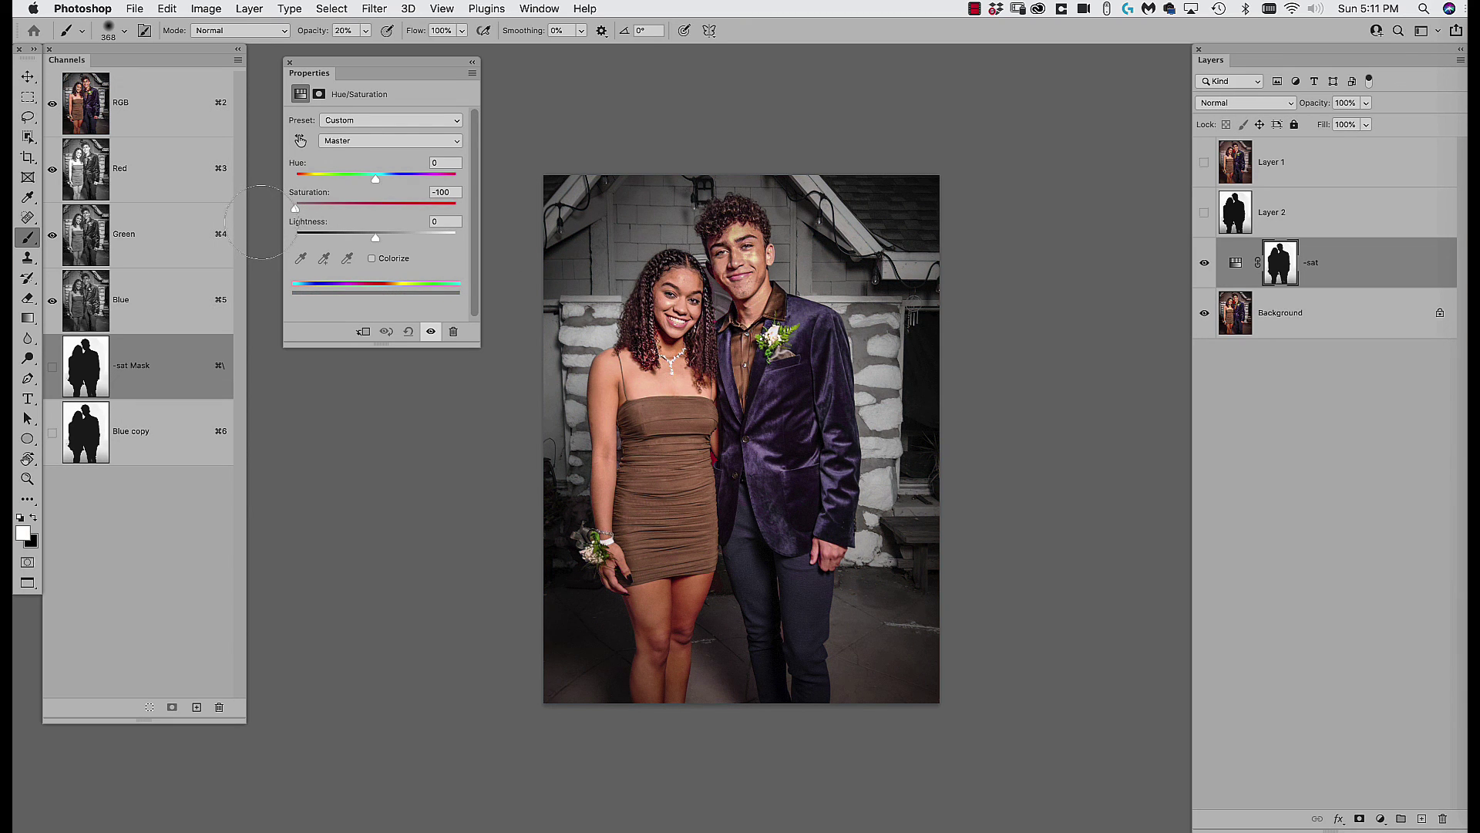